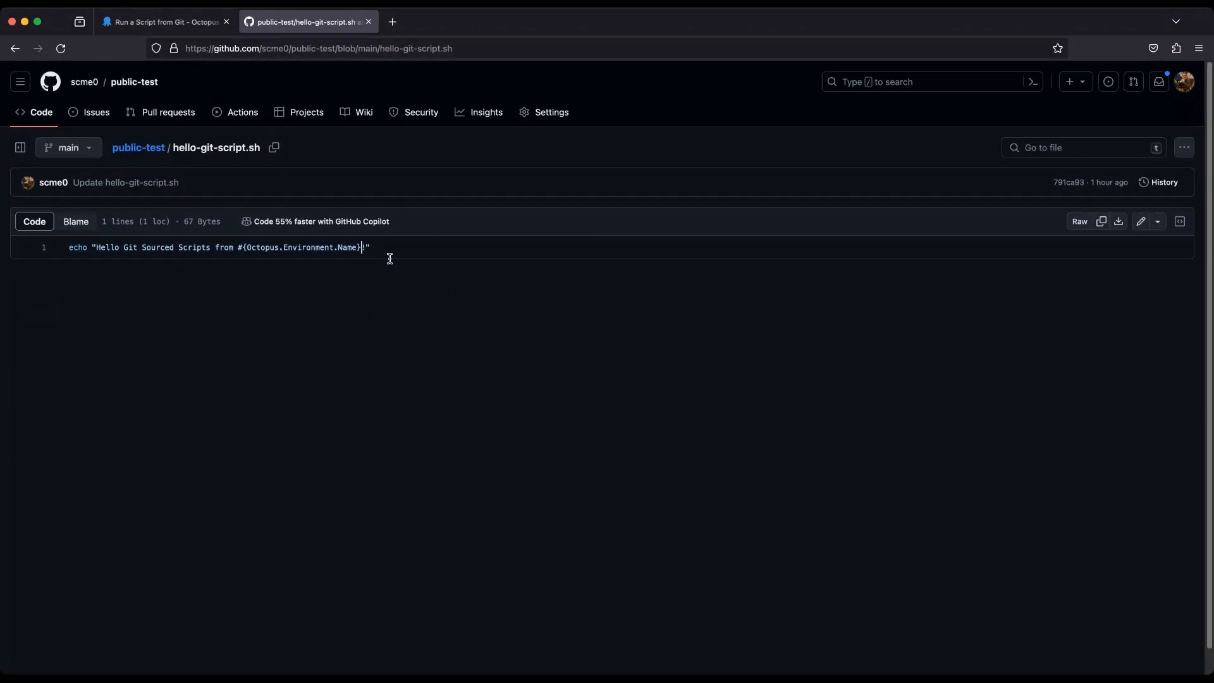
# Review the echo command in hello-git-script.sh, and switch to the Octopus Deploy process editor.
pyautogui.moveTo(372, 248); pyautogui.dragTo(67, 248)
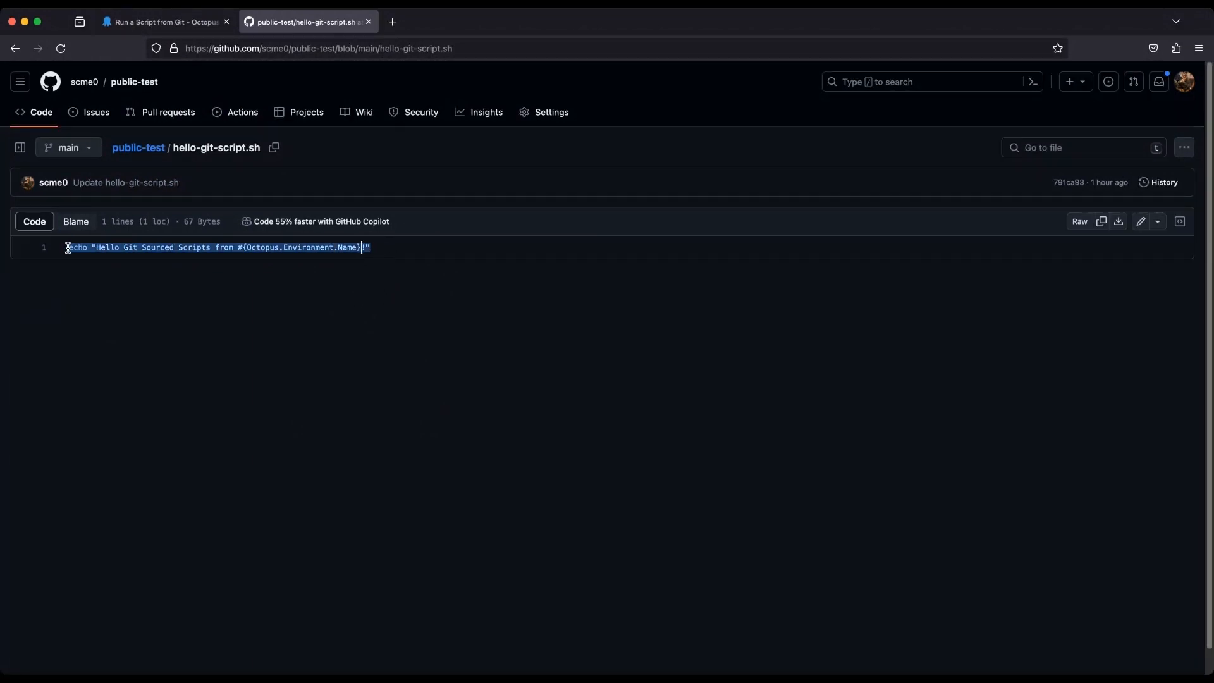
pyautogui.click(185, 272)
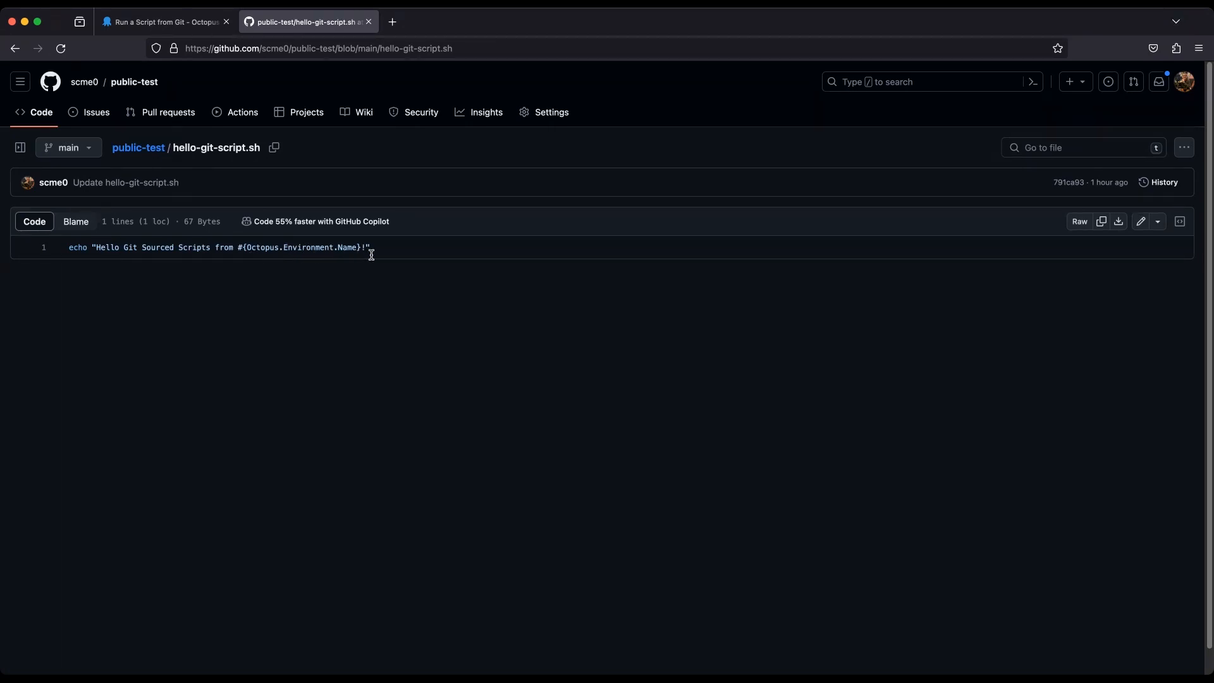
pyautogui.click(157, 24)
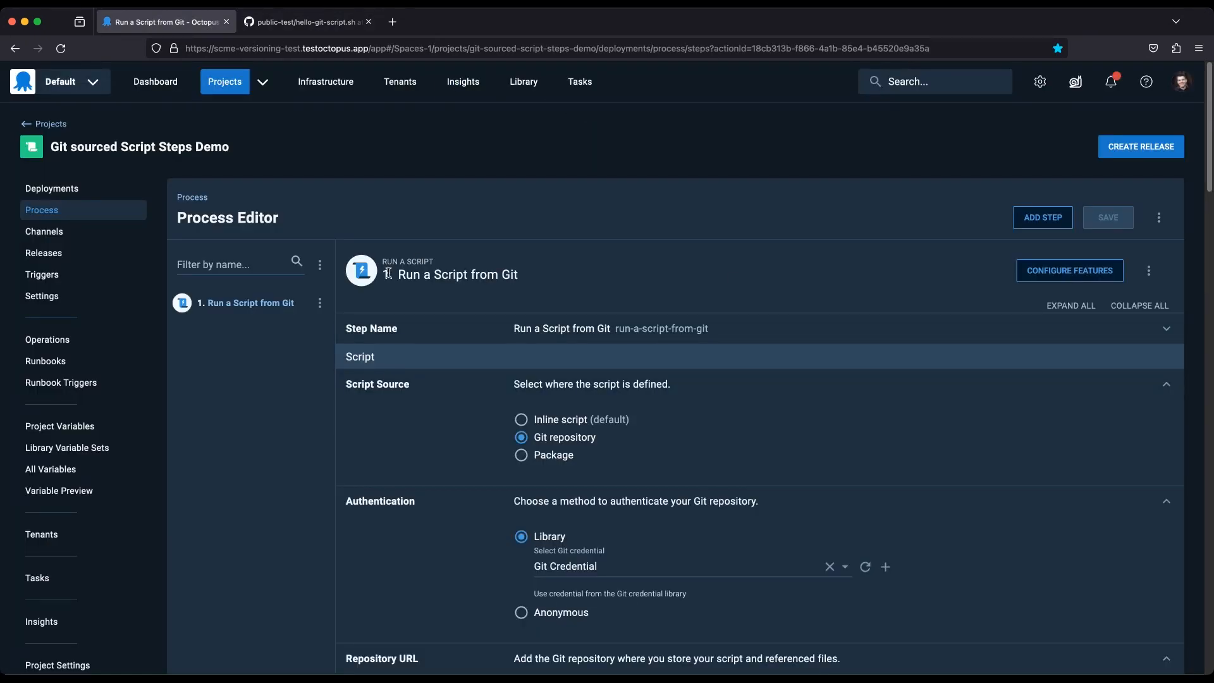
# Review the Git script step's script source, authentication, repository URL, default branch and script file path.
pyautogui.scroll(-2, 731, 410)
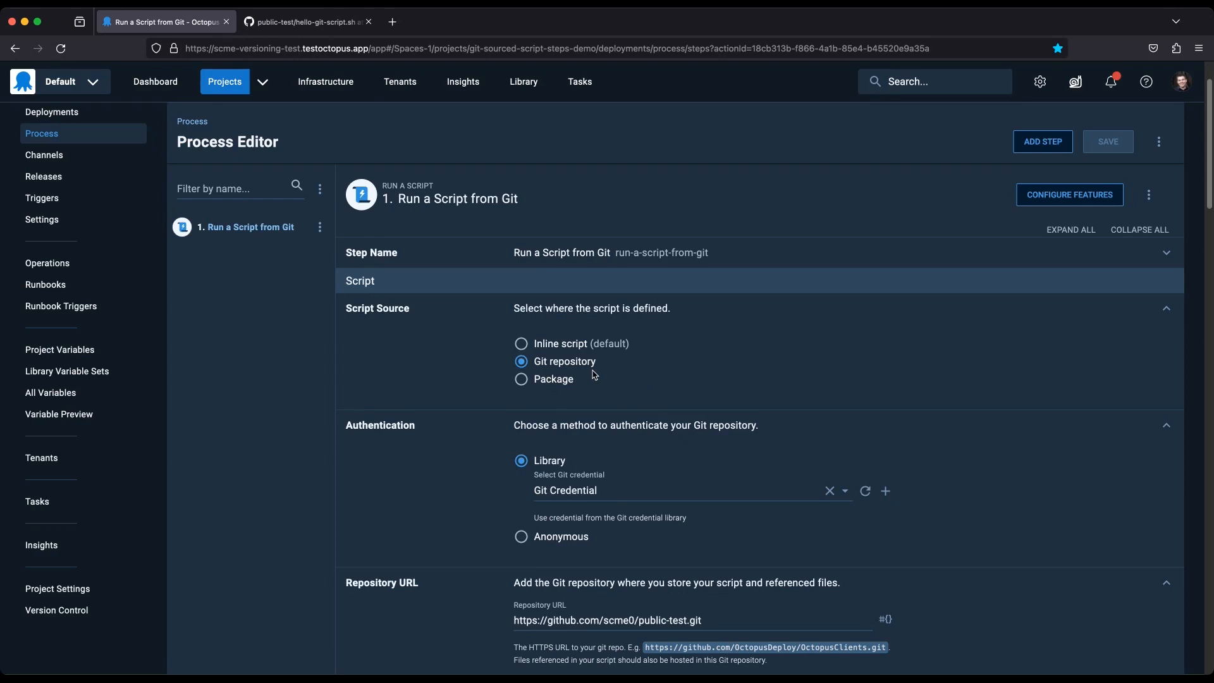
pyautogui.scroll(-3, 734, 438)
pyautogui.scroll(-1, 734, 438)
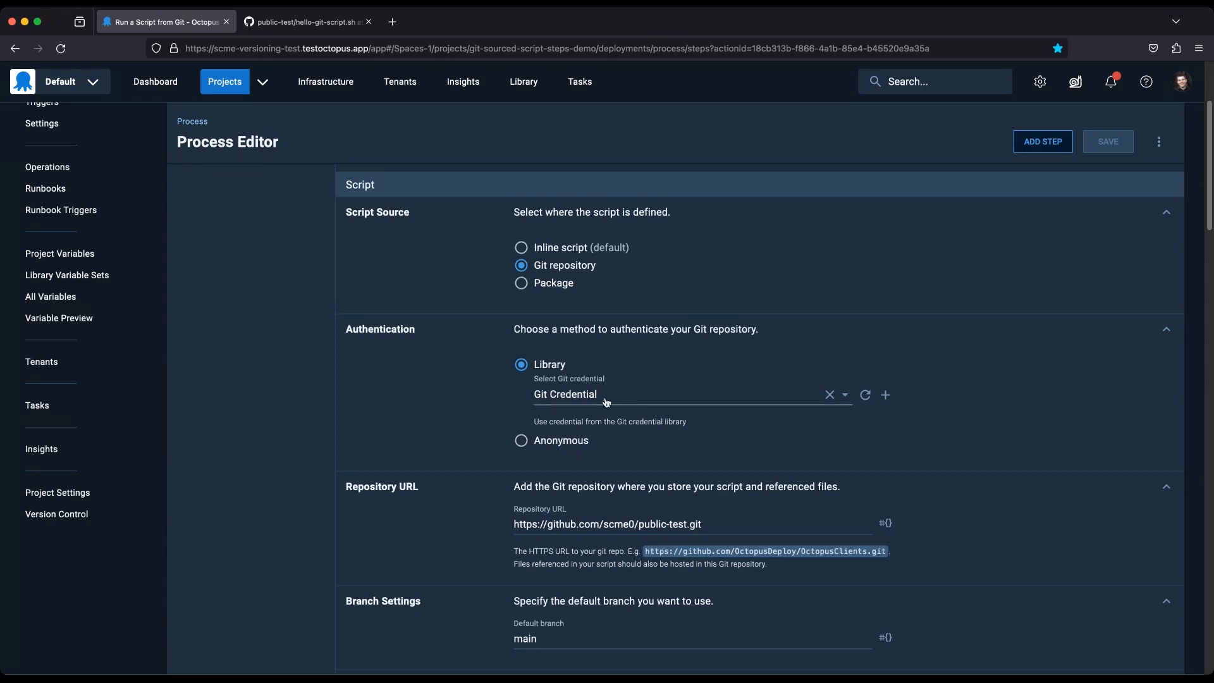
pyautogui.scroll(-2, 710, 480)
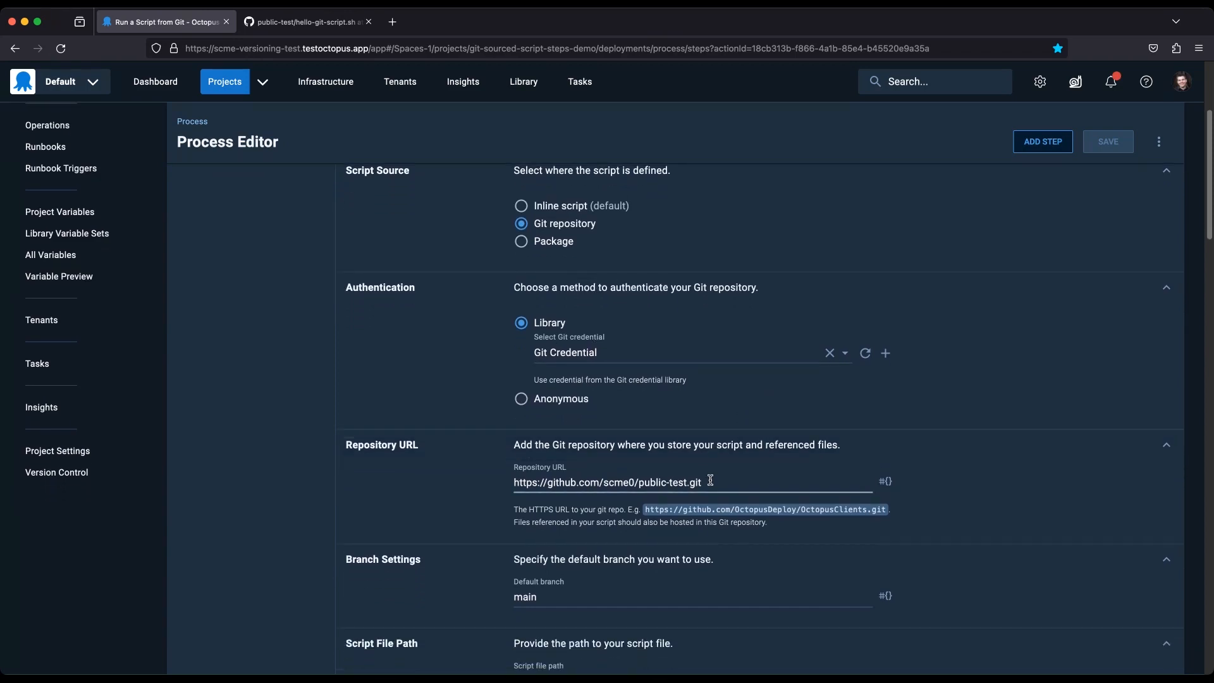
pyautogui.moveTo(715, 486); pyautogui.dragTo(425, 484)
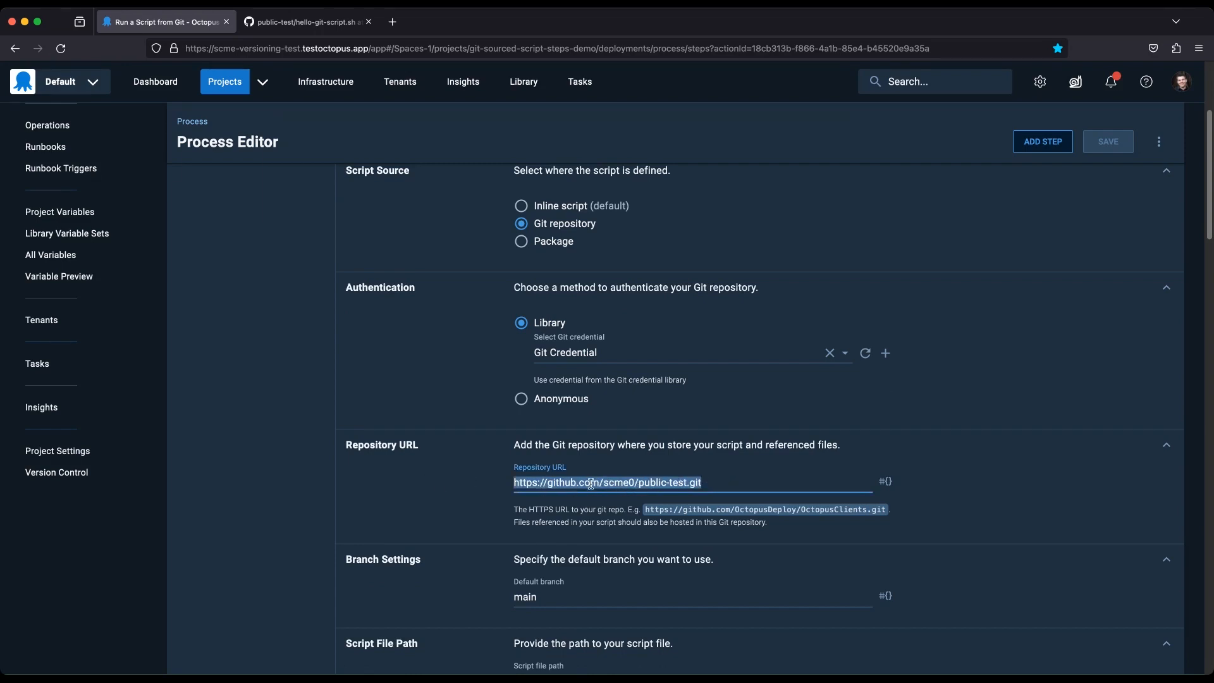
pyautogui.scroll(-5, 633, 474)
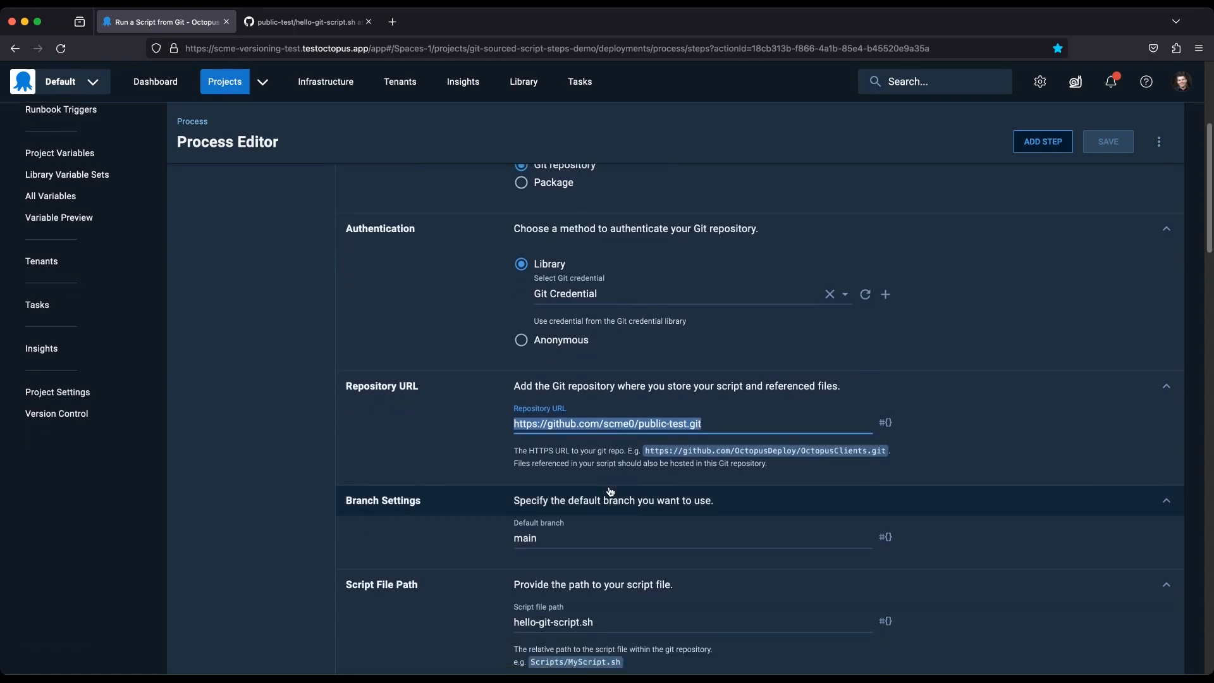
pyautogui.moveTo(555, 460); pyautogui.dragTo(475, 454)
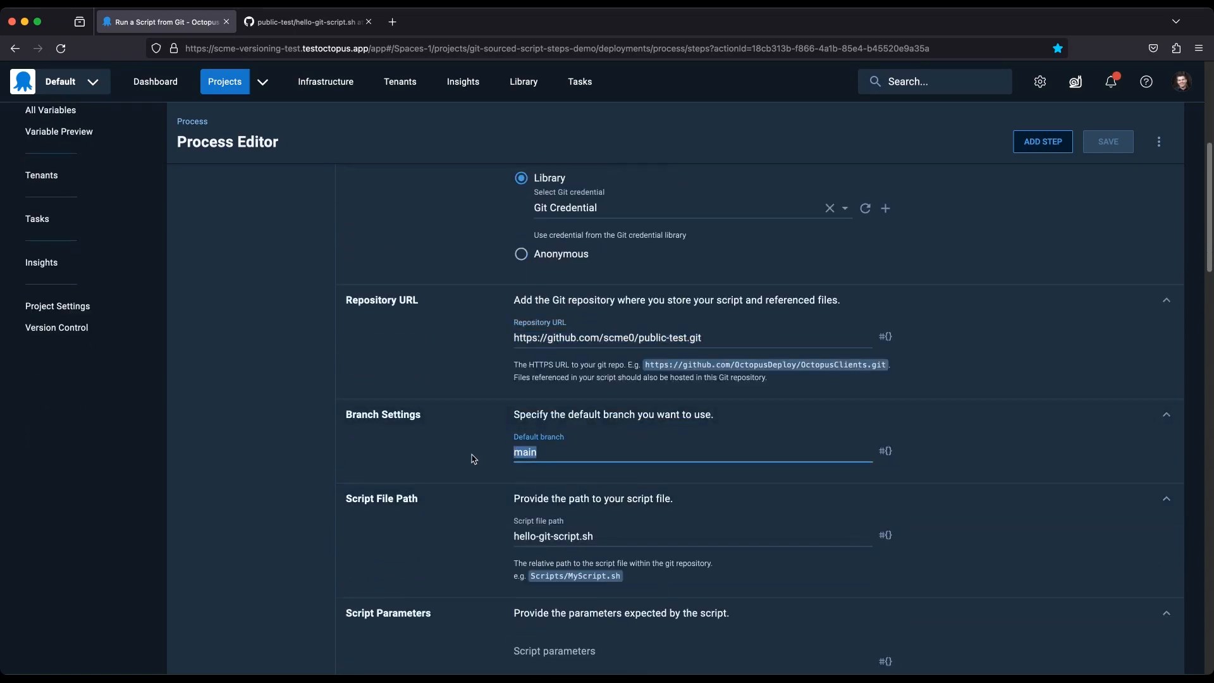
pyautogui.scroll(-3, 474, 459)
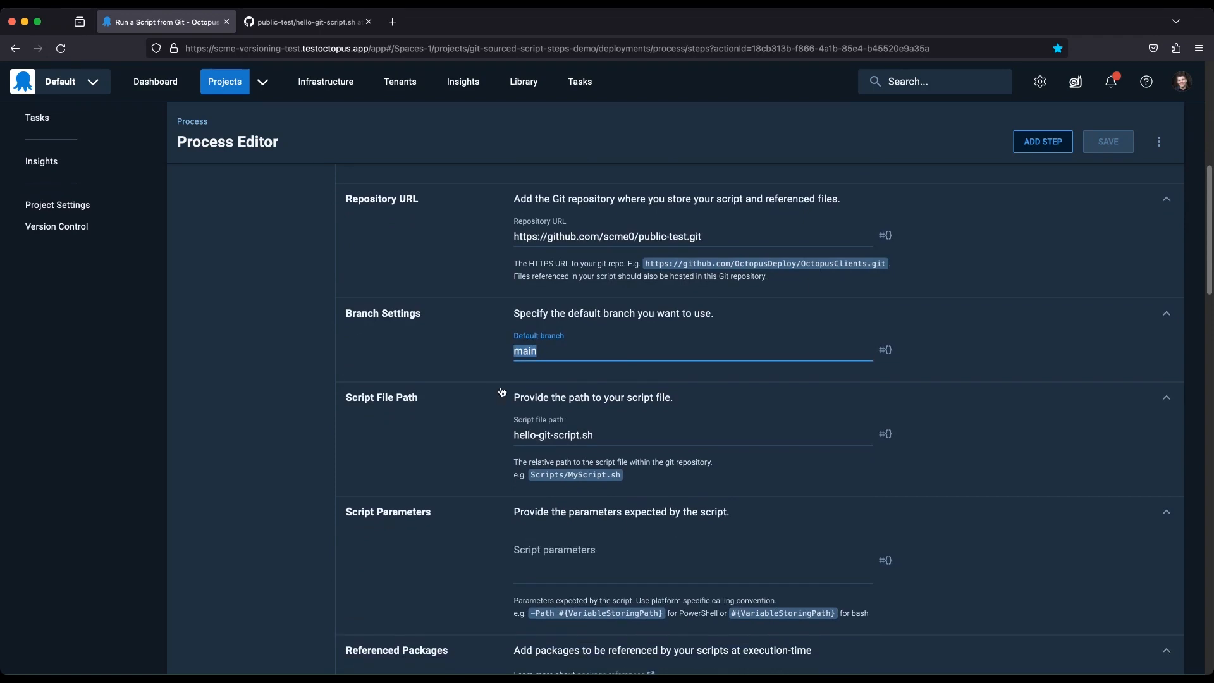
pyautogui.moveTo(623, 437); pyautogui.dragTo(405, 432)
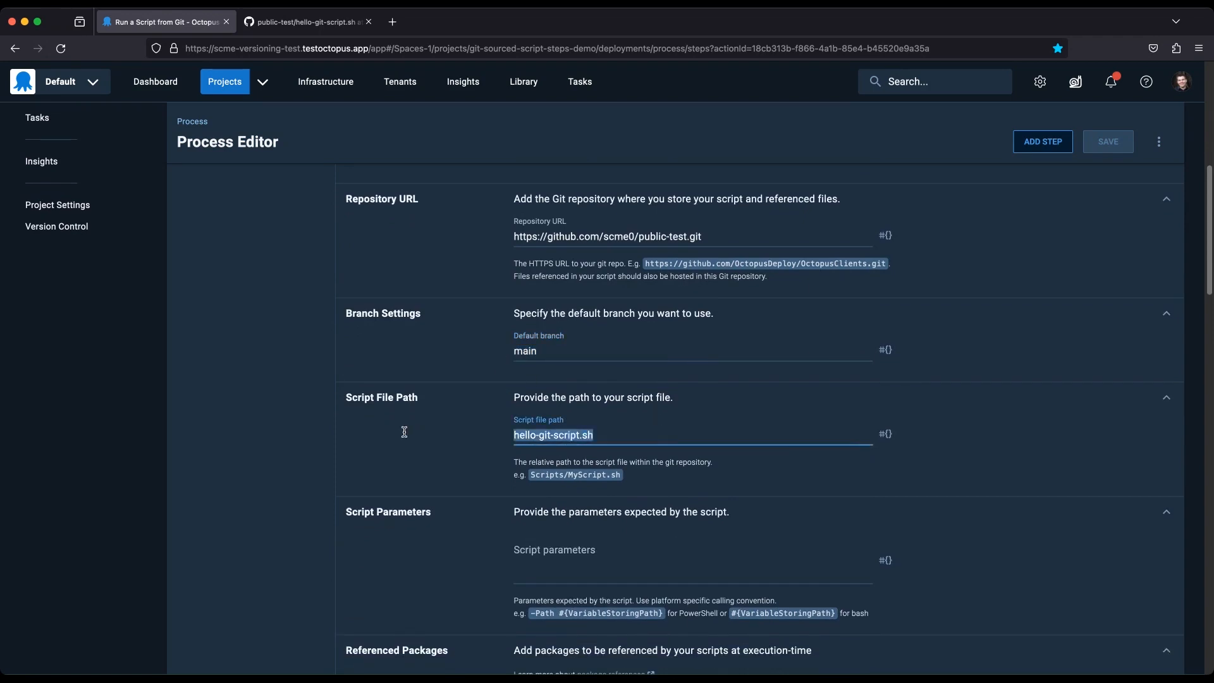
pyautogui.click(519, 435)
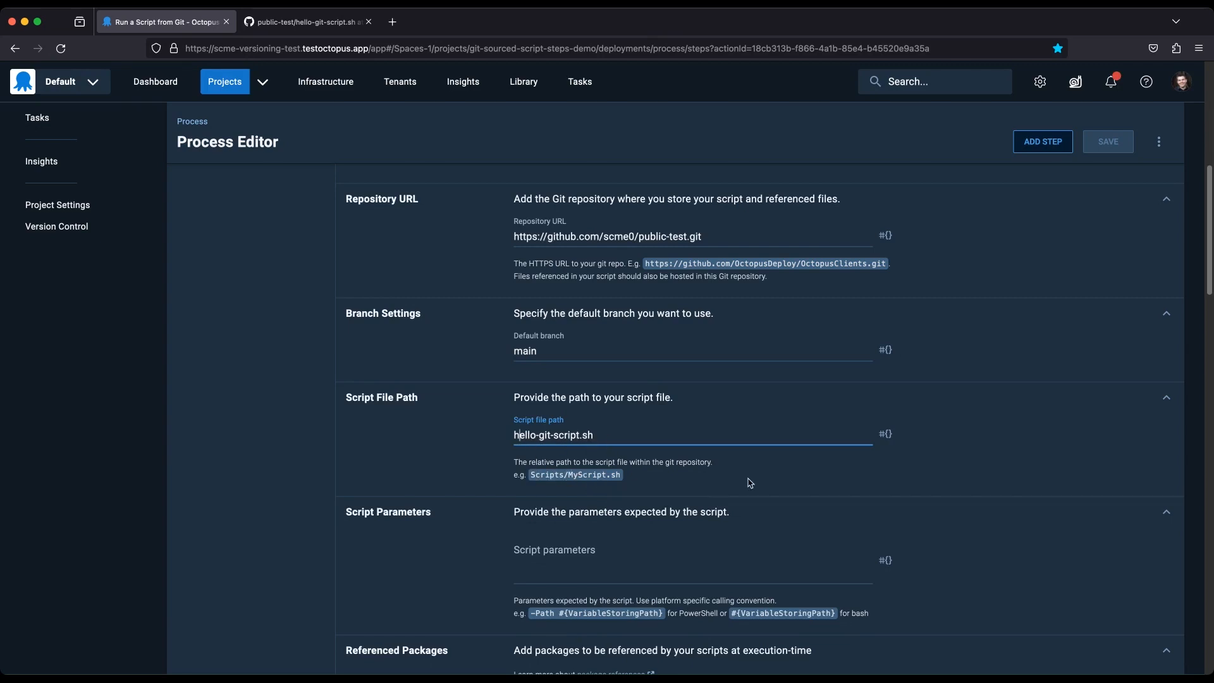
# Examine the step's script parameters, worker pool, container image and target files for variable substitution in templates.
pyautogui.scroll(-3, 859, 474)
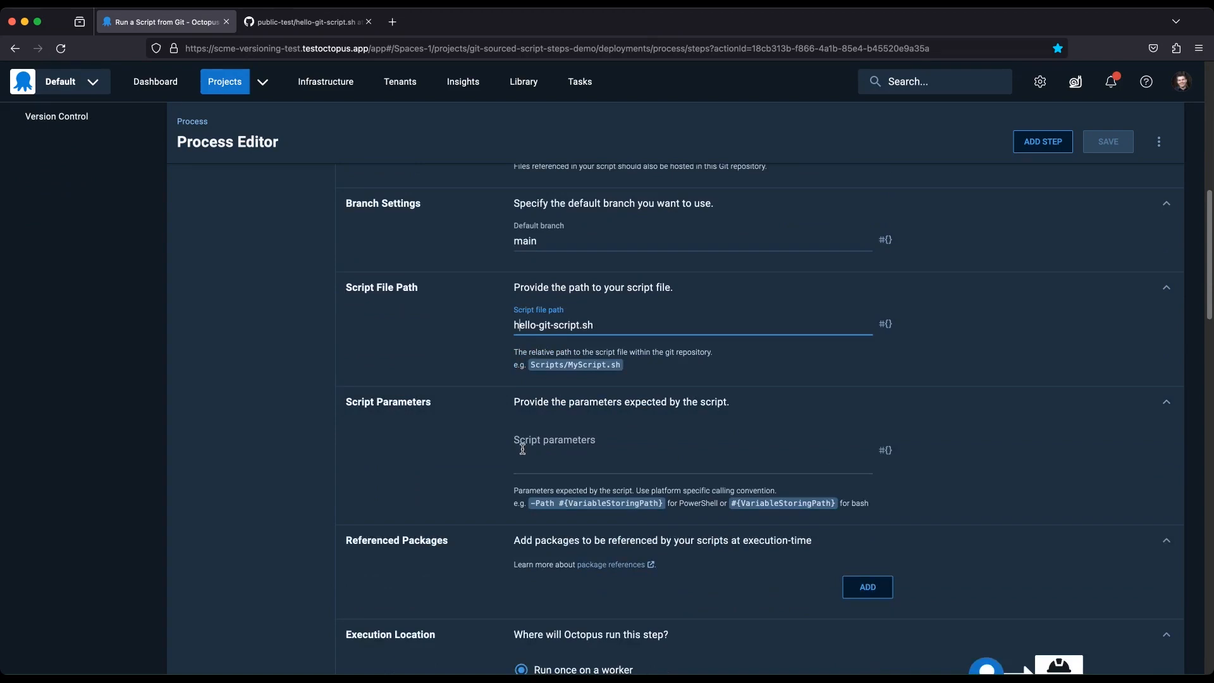
pyautogui.scroll(-1, 659, 466)
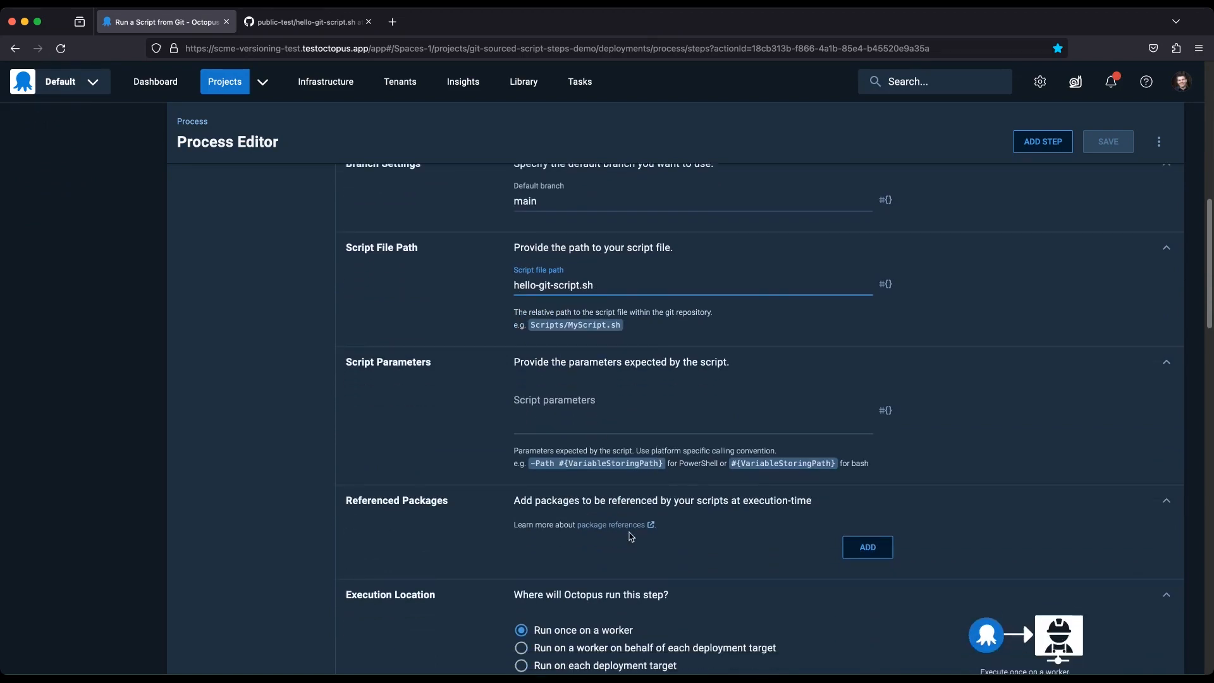
pyautogui.scroll(-1, 630, 537)
pyautogui.scroll(-2, 626, 534)
pyautogui.scroll(-8, 759, 556)
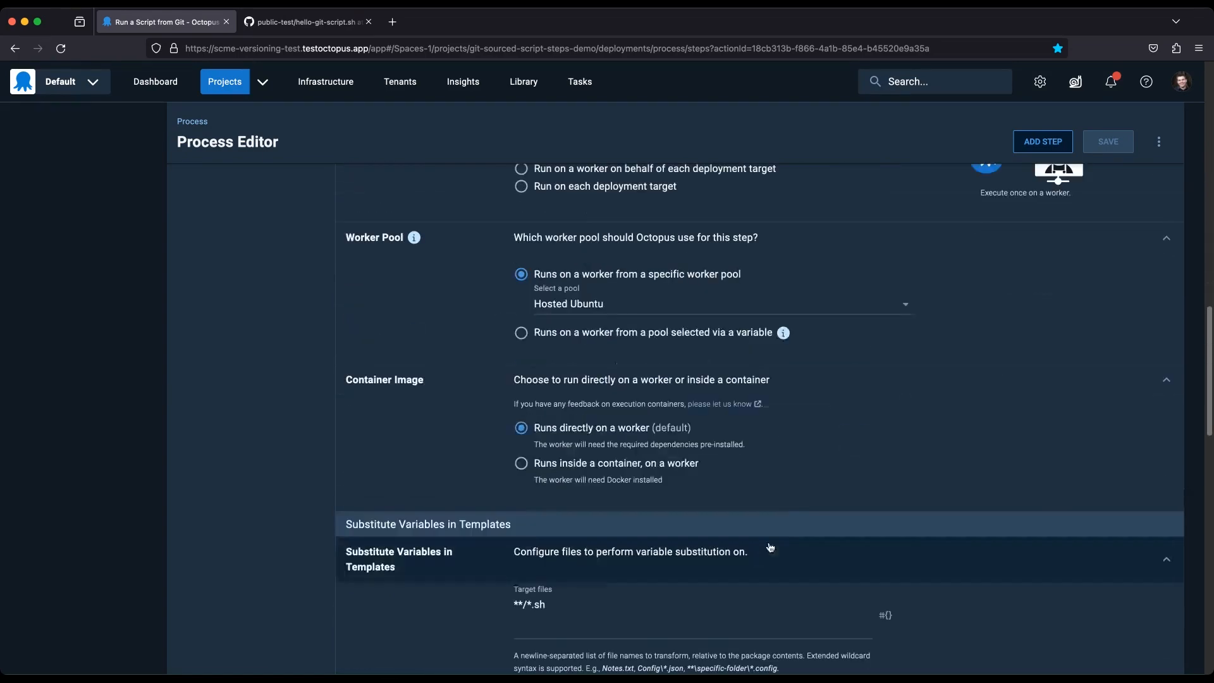
pyautogui.scroll(-5, 789, 523)
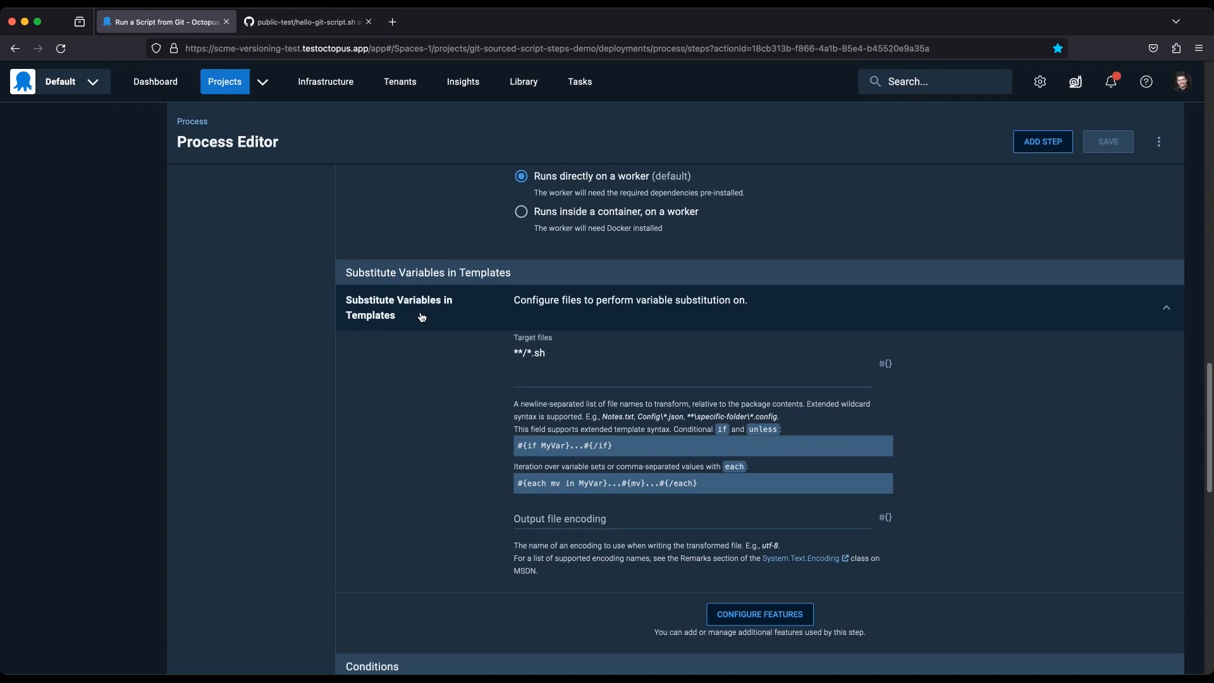
pyautogui.click(557, 358)
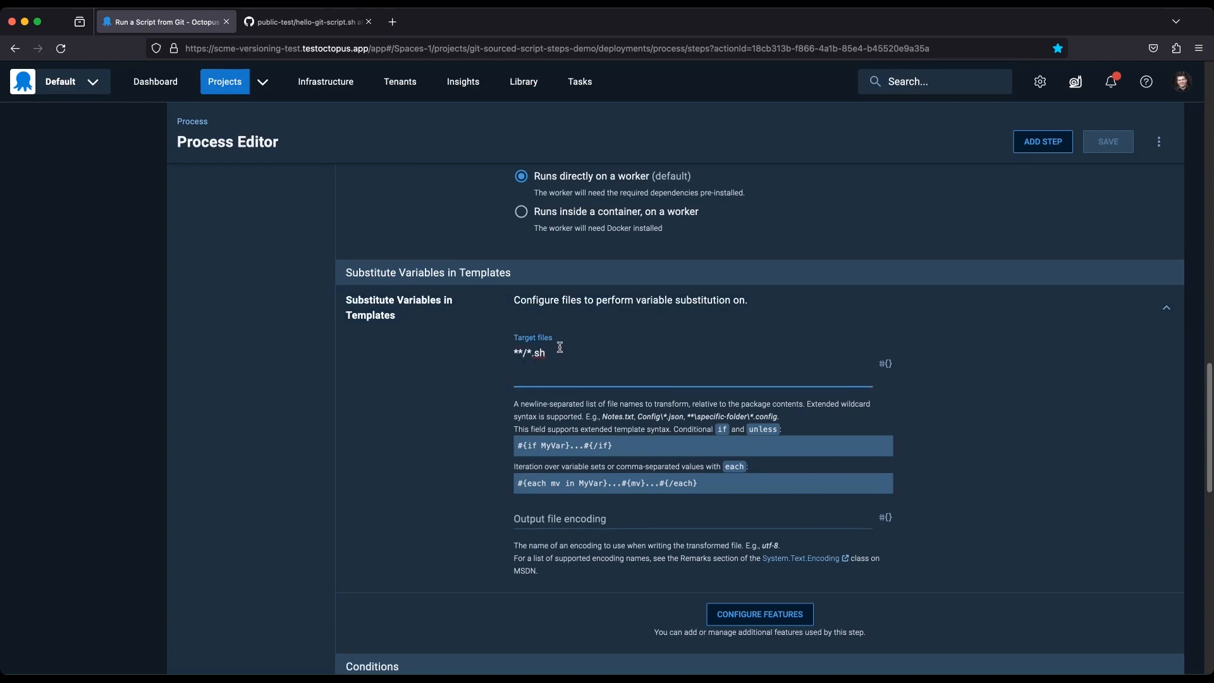
pyautogui.moveTo(553, 357); pyautogui.dragTo(504, 348)
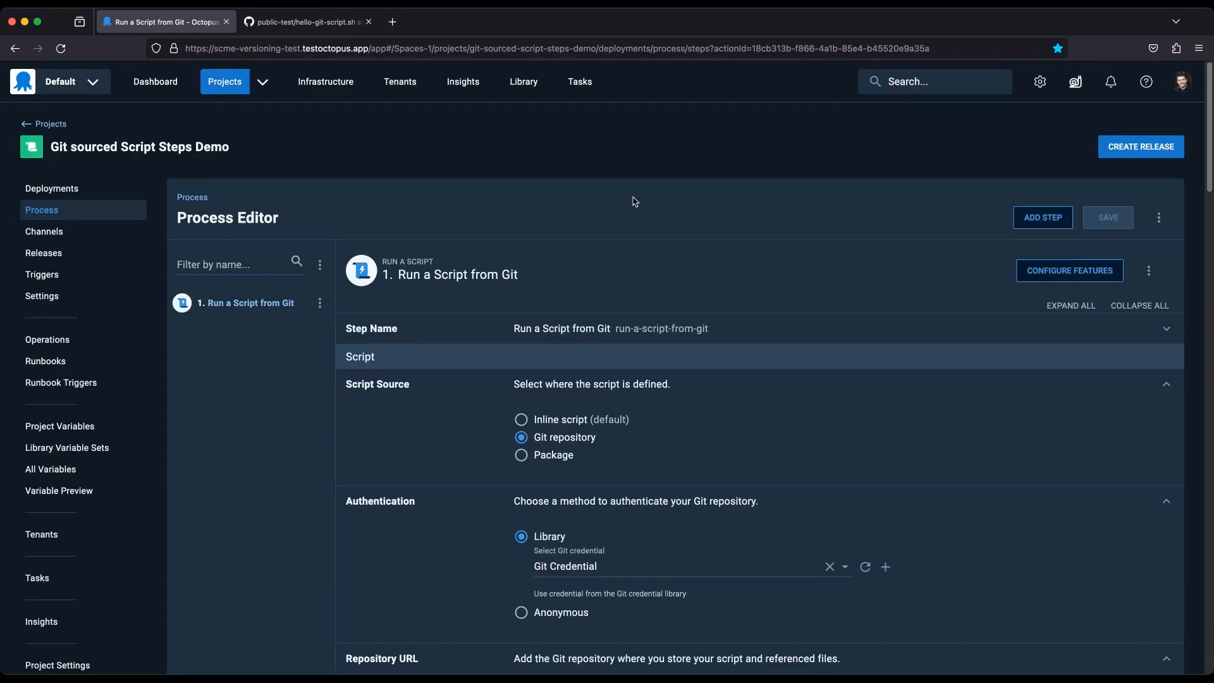
# Create release 0.0.3 of the project, checking that its Git resource uses the specific main branch.
pyautogui.click(1151, 152)
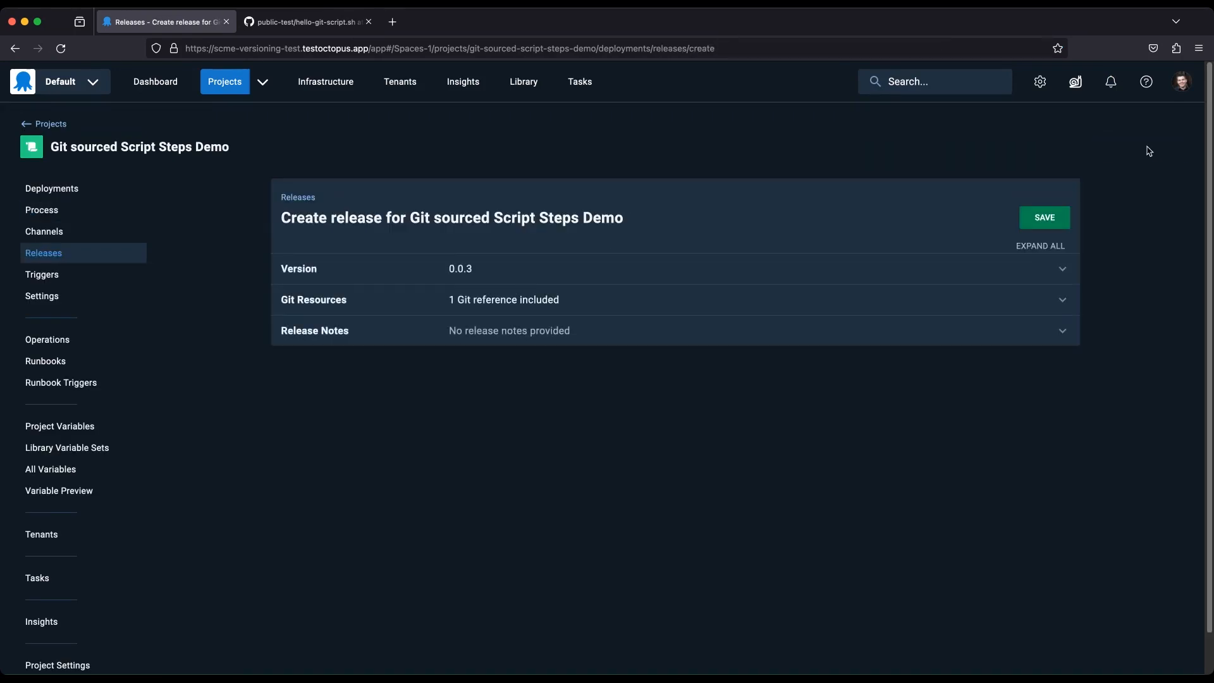
pyautogui.click(598, 307)
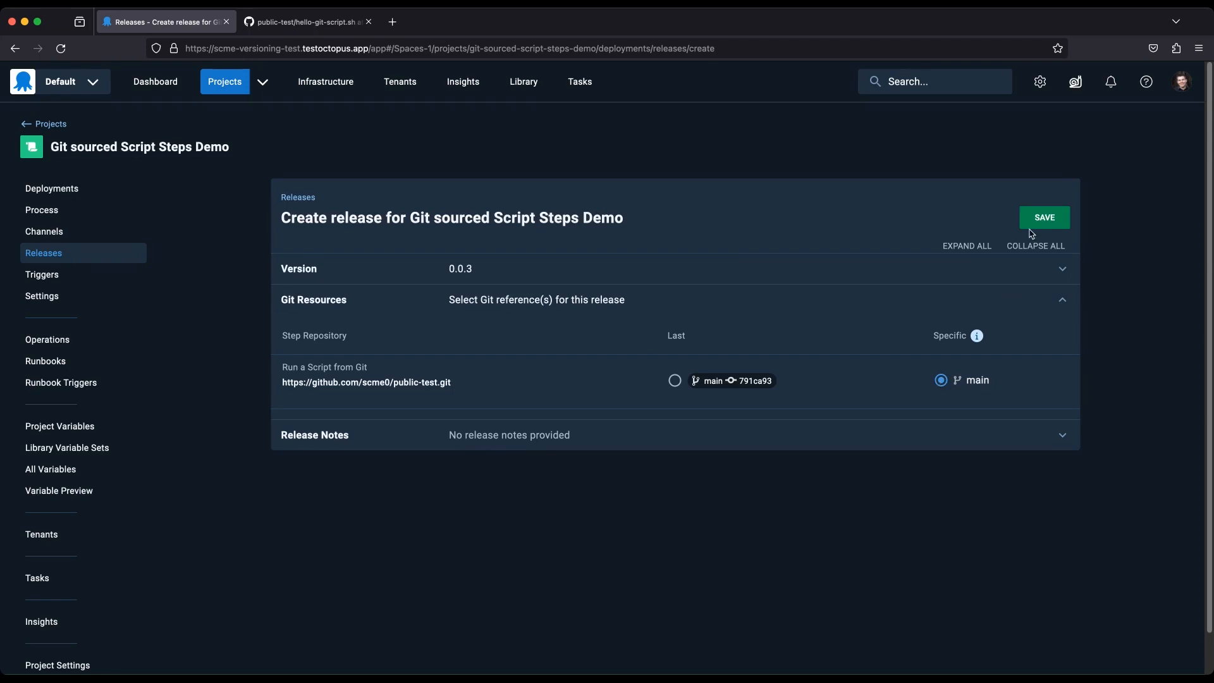
pyautogui.click(1042, 220)
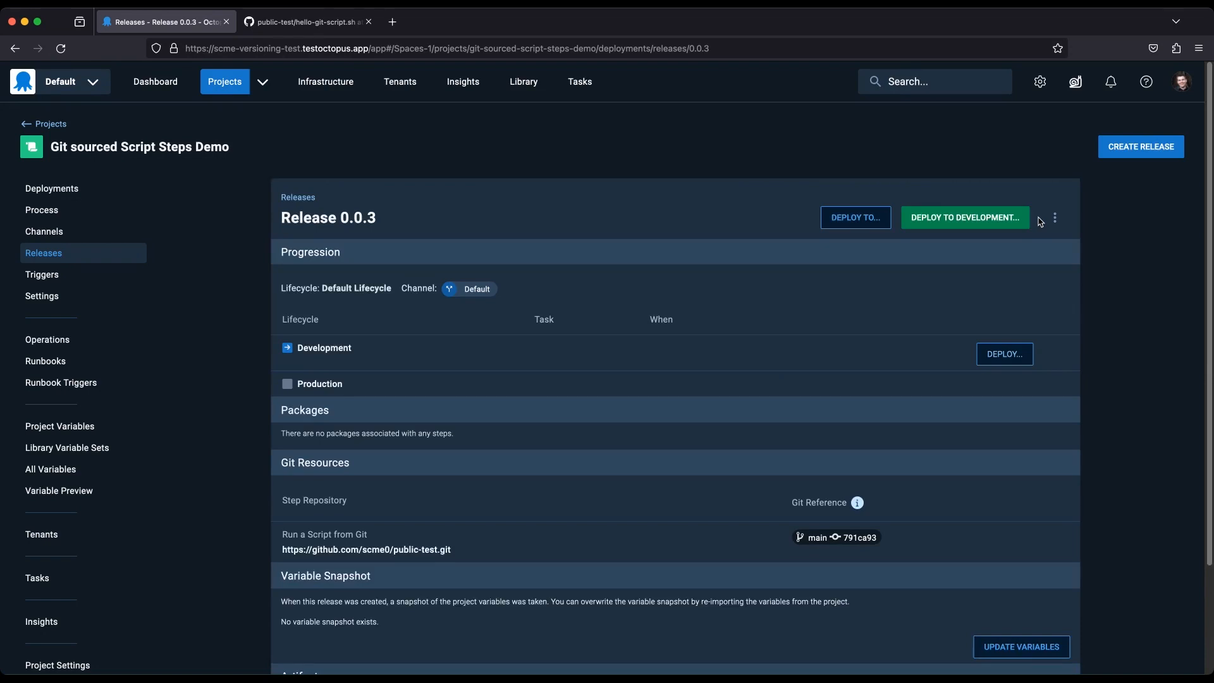
# Check the Git reference captured in release 0.0.3 and deploy the release to Development.
pyautogui.scroll(-1, 586, 236)
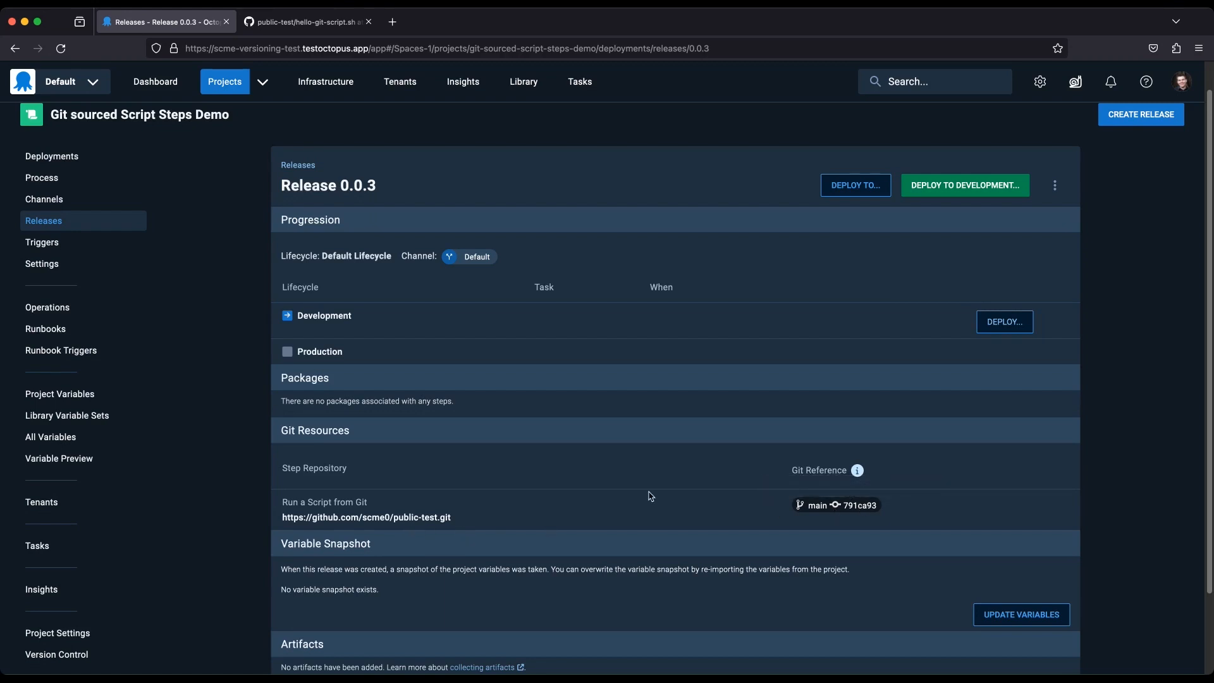
pyautogui.click(964, 186)
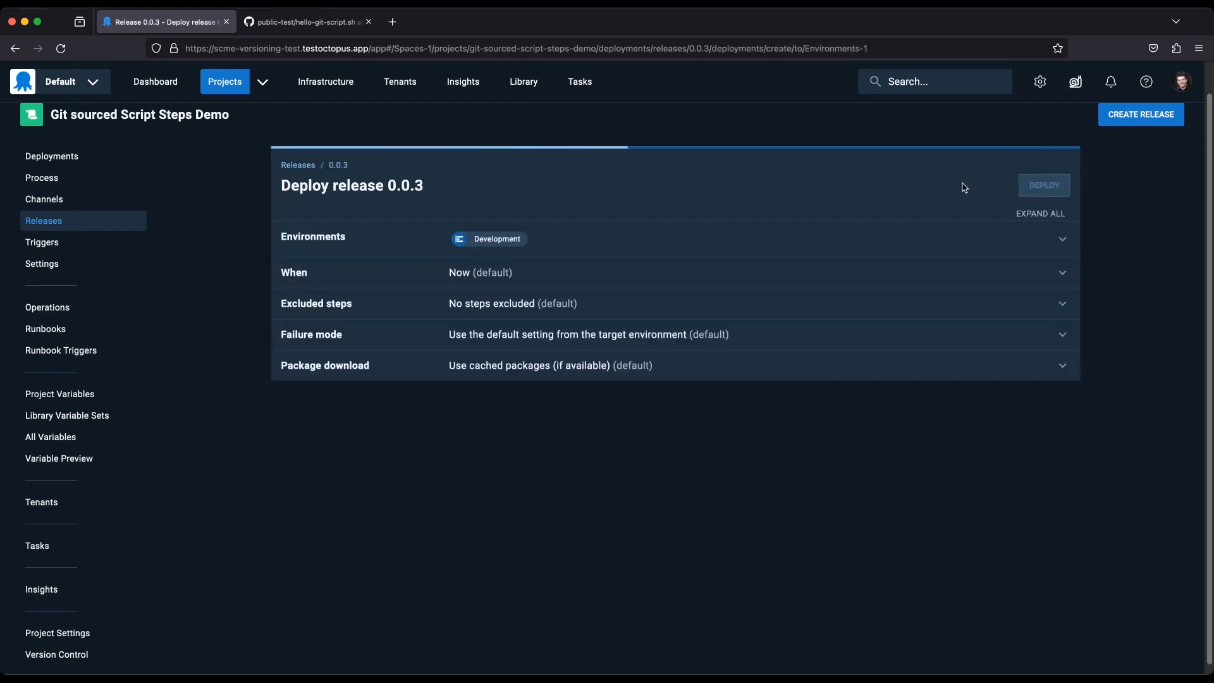
pyautogui.click(1048, 197)
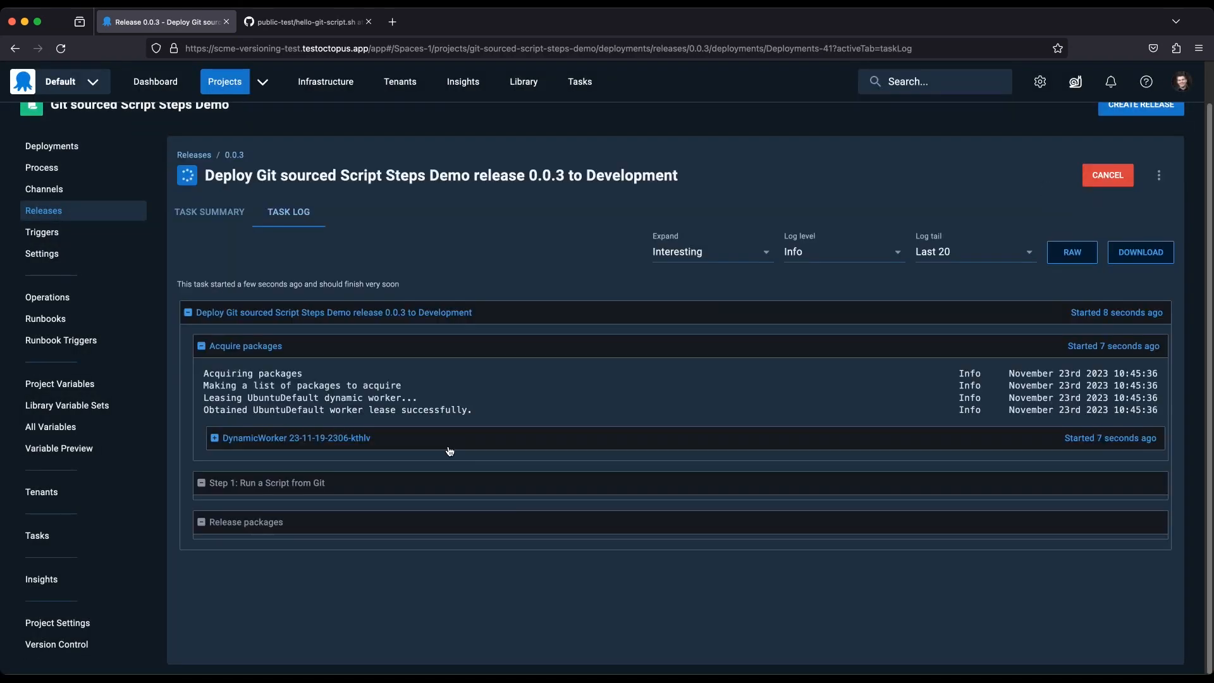
# Expand the worker entries in the Development deployment log and examine the package acquisition and script output.
pyautogui.click(323, 439)
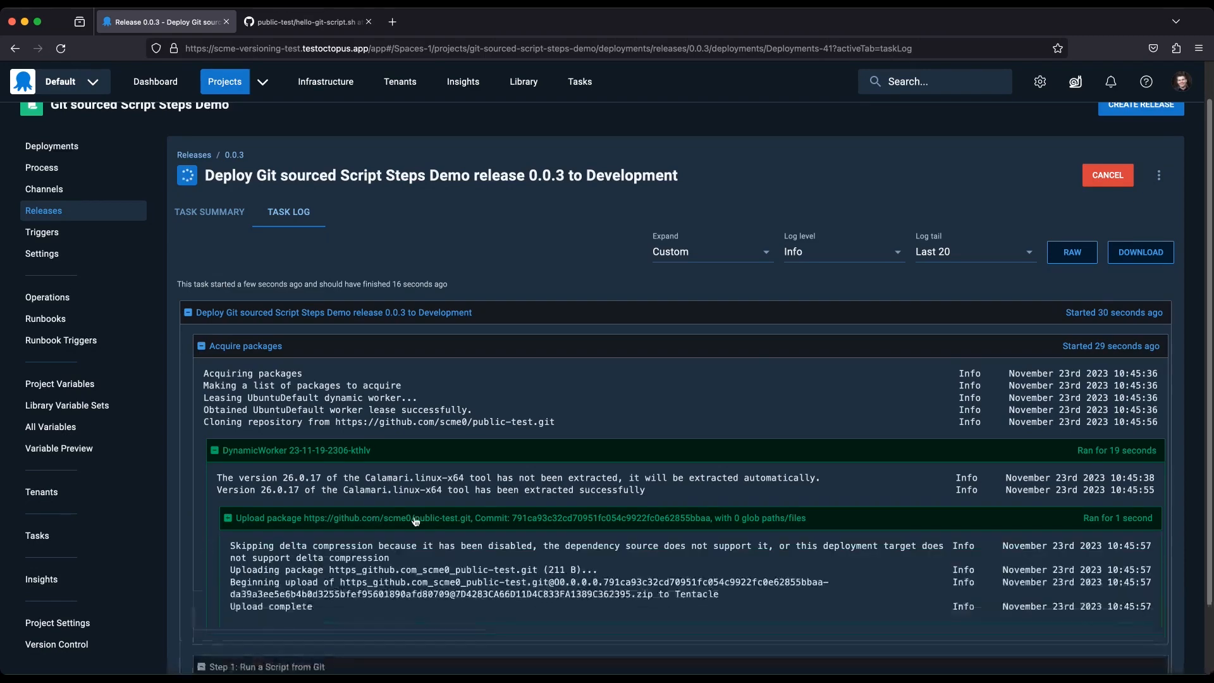
pyautogui.scroll(-3, 563, 505)
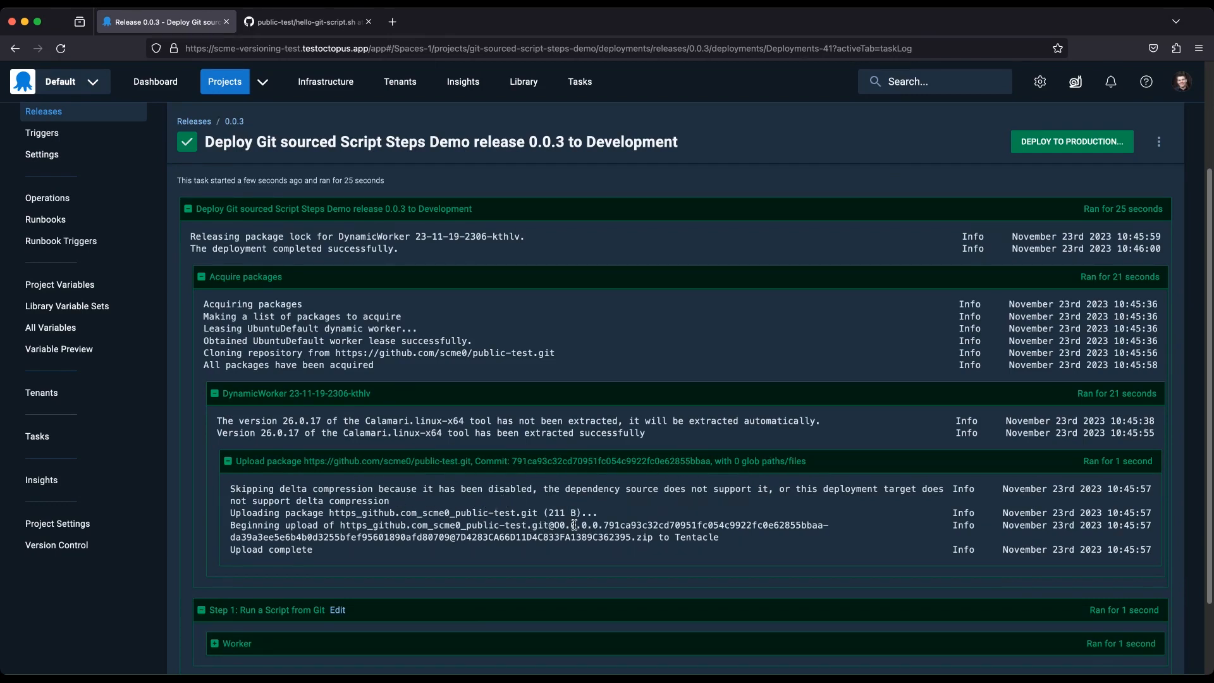
pyautogui.scroll(-3, 574, 525)
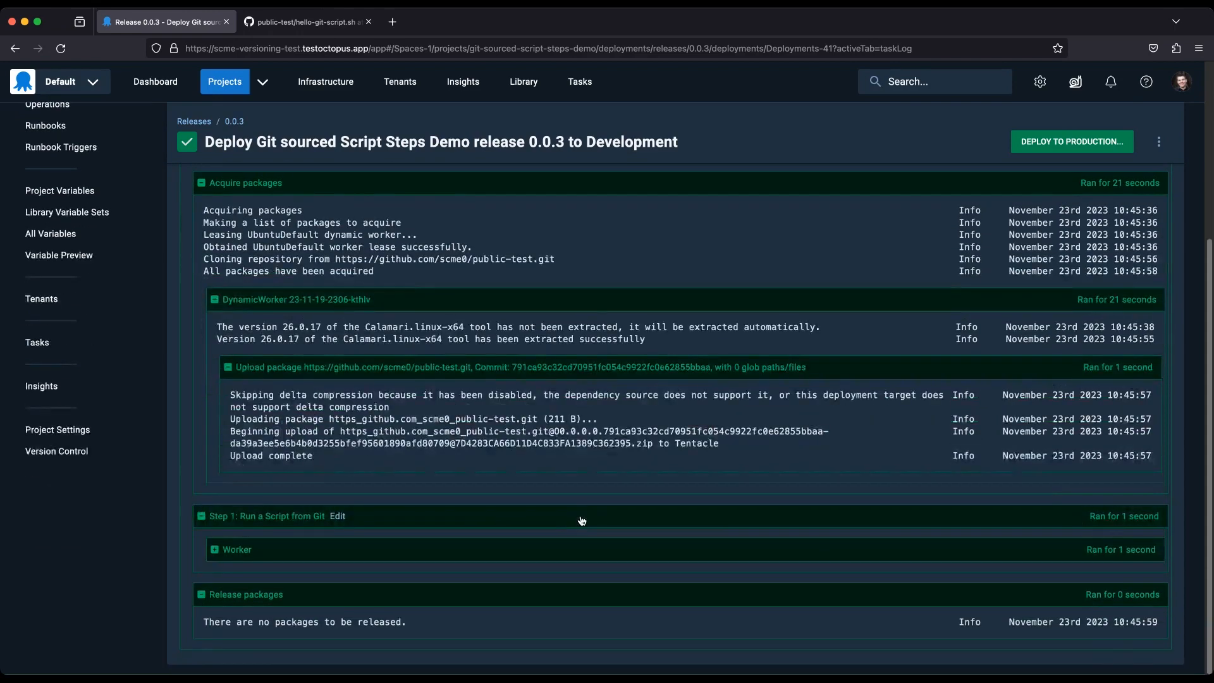
pyautogui.click(234, 555)
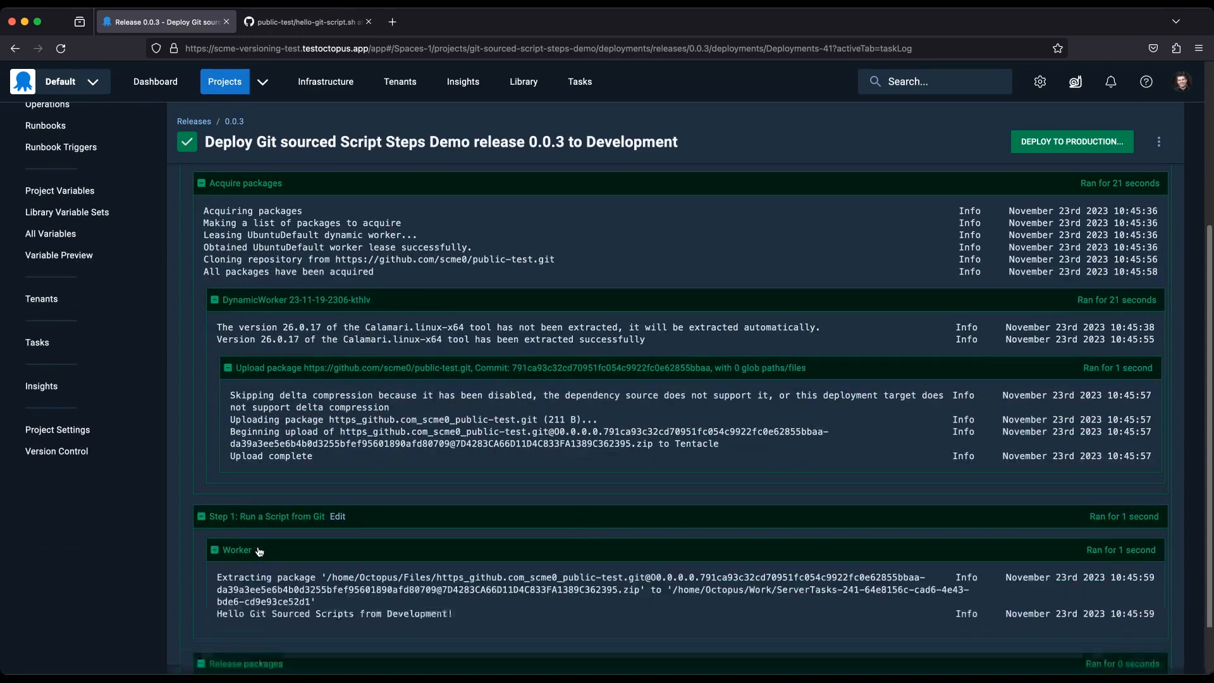
pyautogui.scroll(-2, 560, 497)
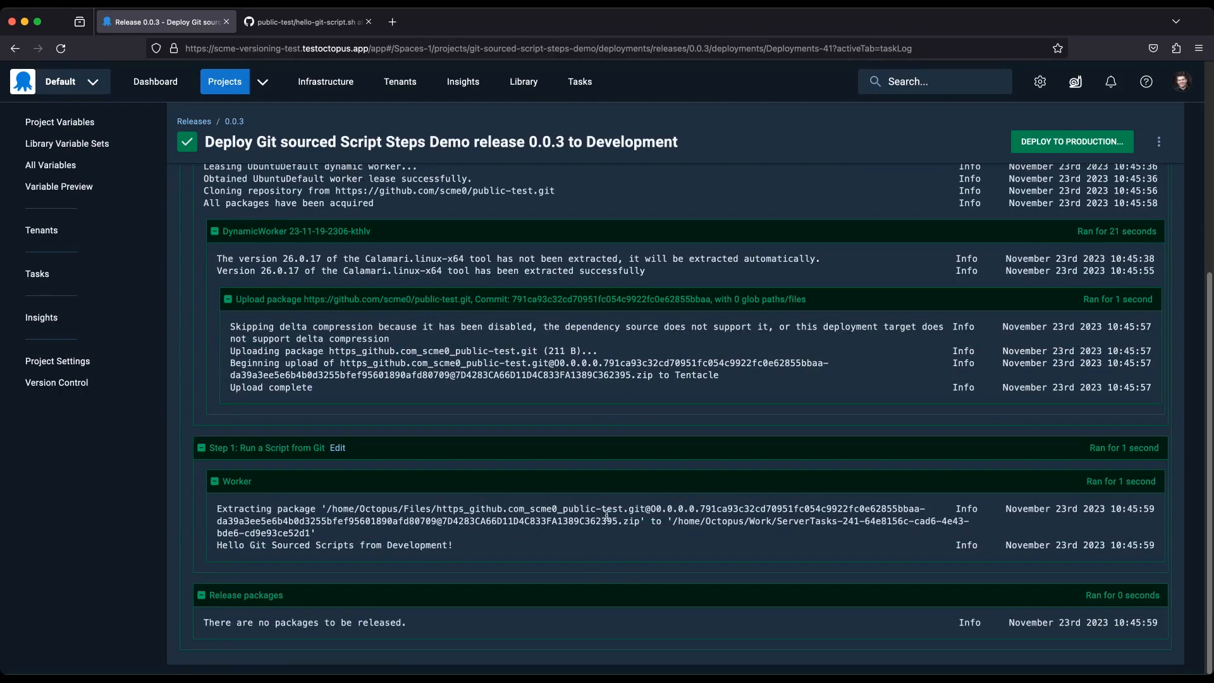
# Deploy release 0.0.3 to Production and open the deployment's task log.
pyautogui.click(1083, 150)
pyautogui.click(1044, 179)
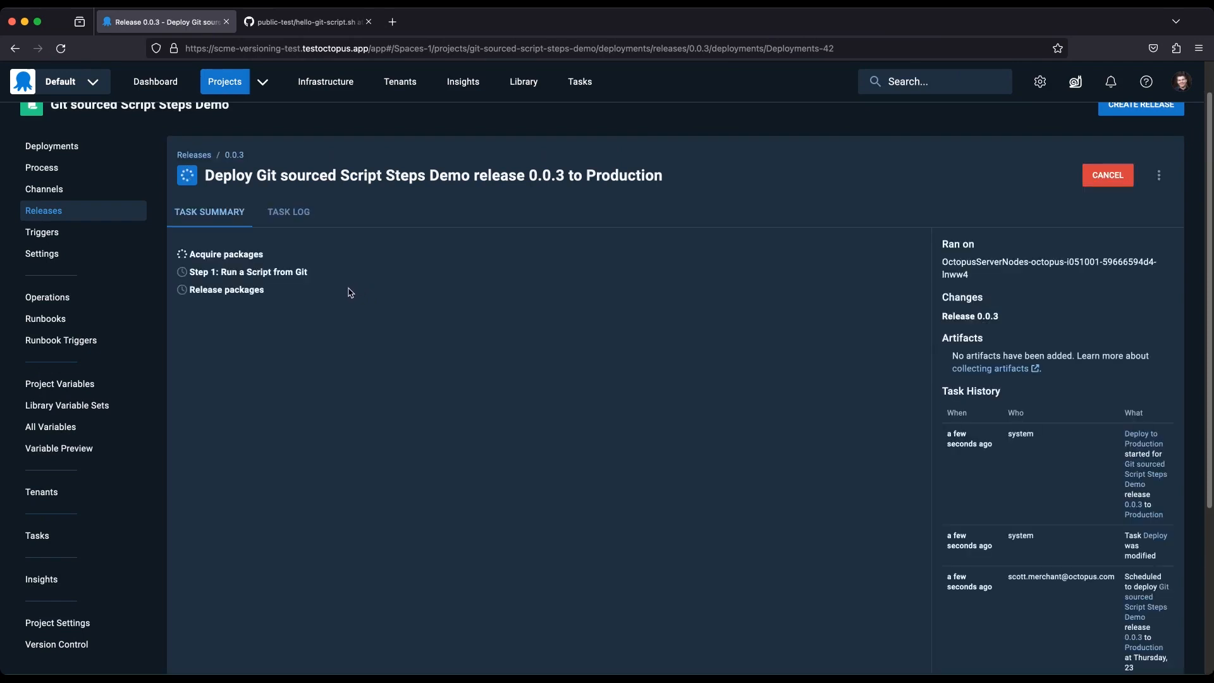
pyautogui.click(288, 215)
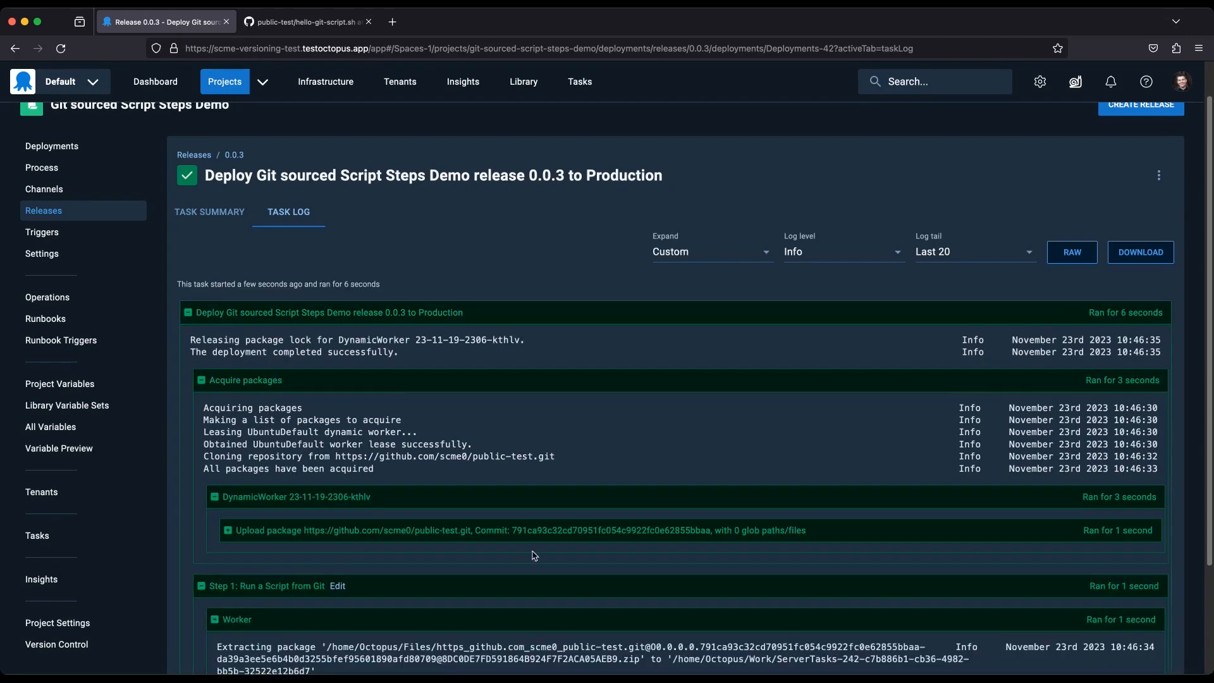
# Examine the script's output line under the worker entry in the Production deployment log.
pyautogui.scroll(-3, 532, 557)
pyautogui.moveTo(217, 548); pyautogui.dragTo(419, 555)
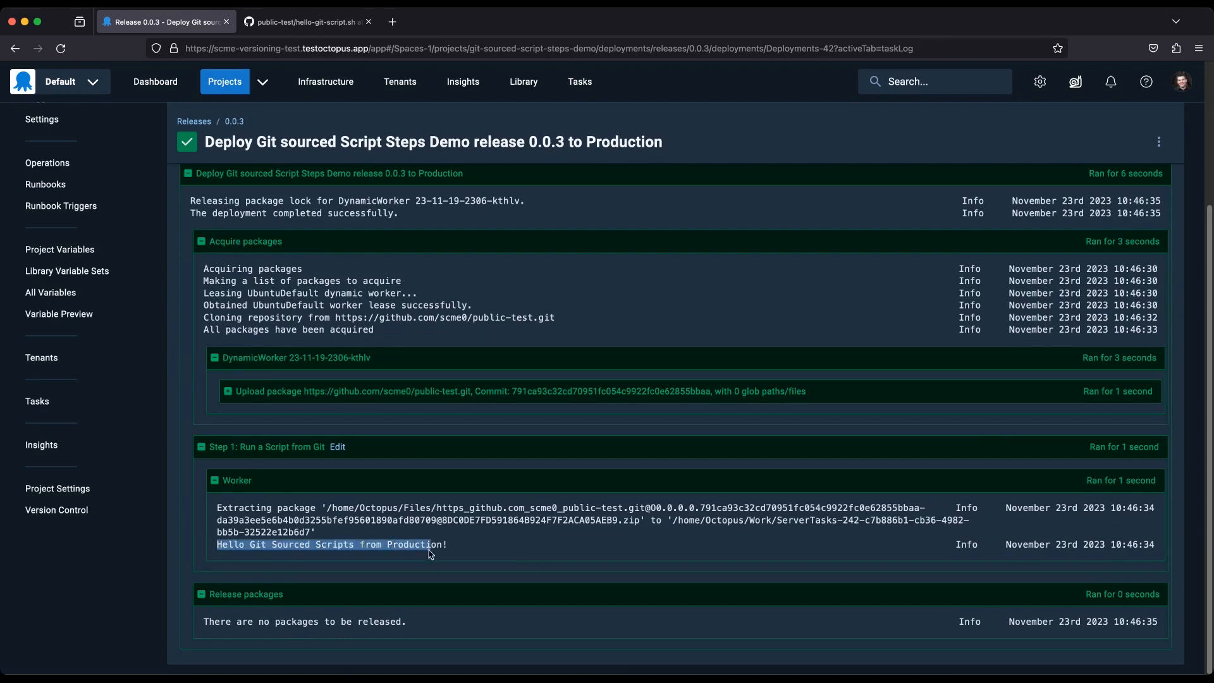
pyautogui.click(535, 558)
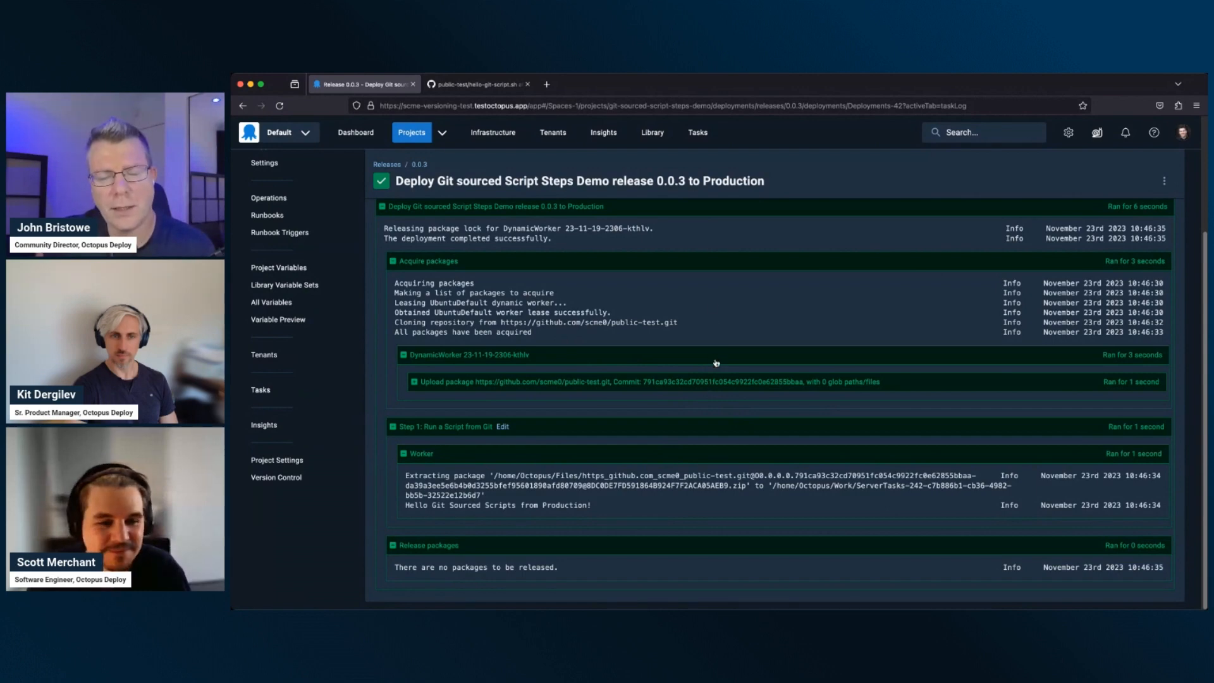
pyautogui.scroll(5, 717, 363)
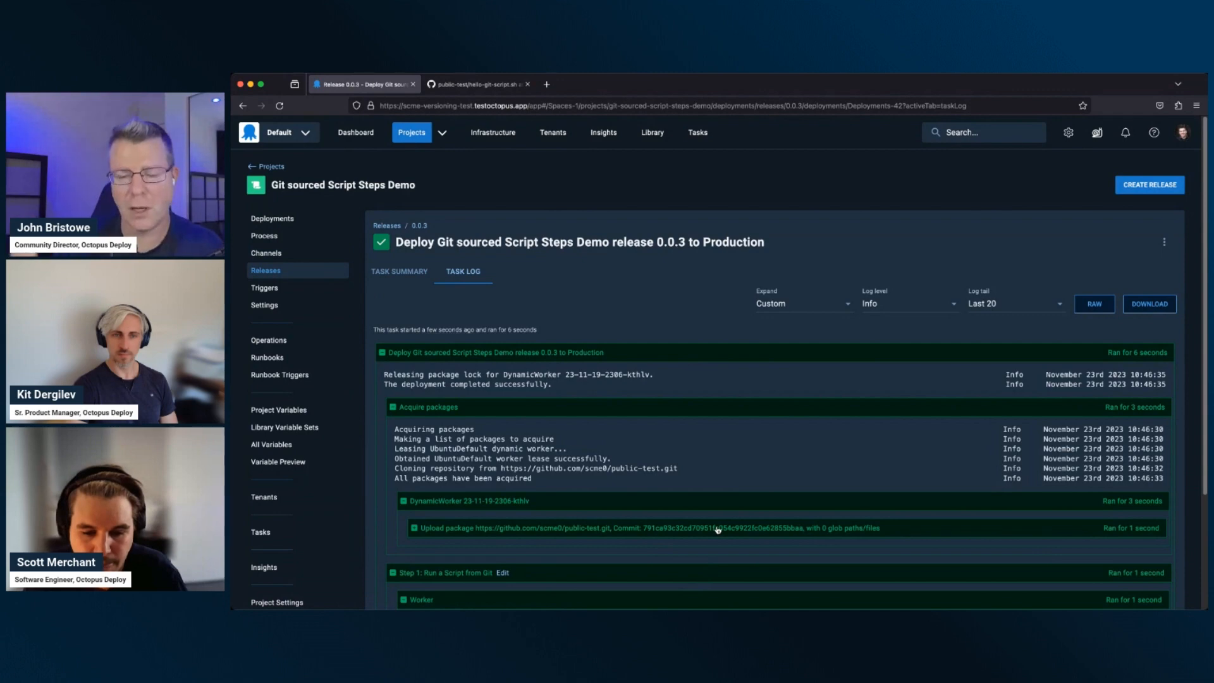
pyautogui.scroll(-1, 717, 528)
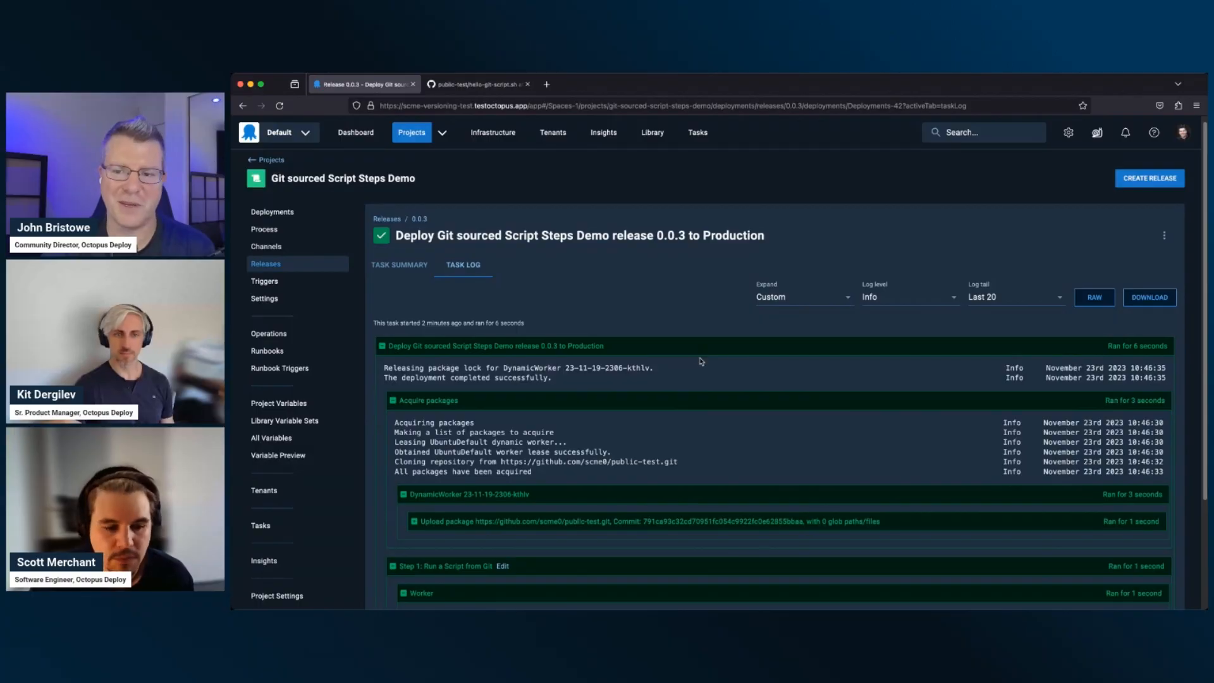
pyautogui.scroll(-1, 701, 361)
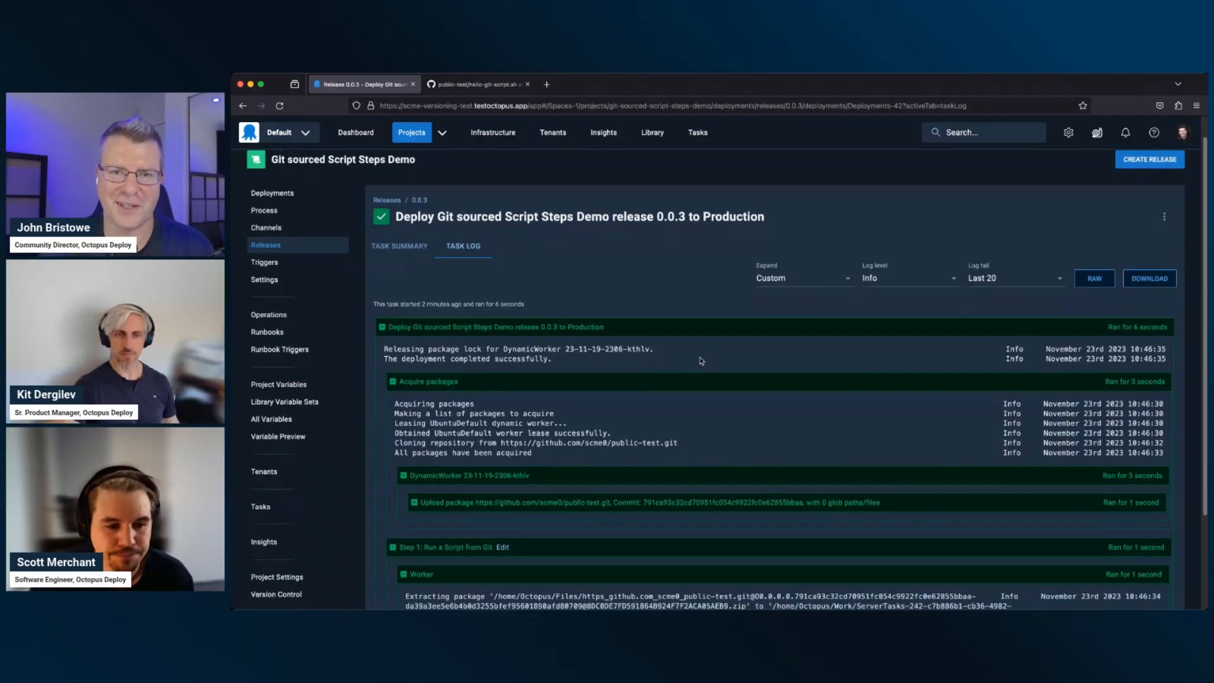
# Review the rest of the Production deployment's task log through to the Release packages section.
pyautogui.scroll(-4, 701, 361)
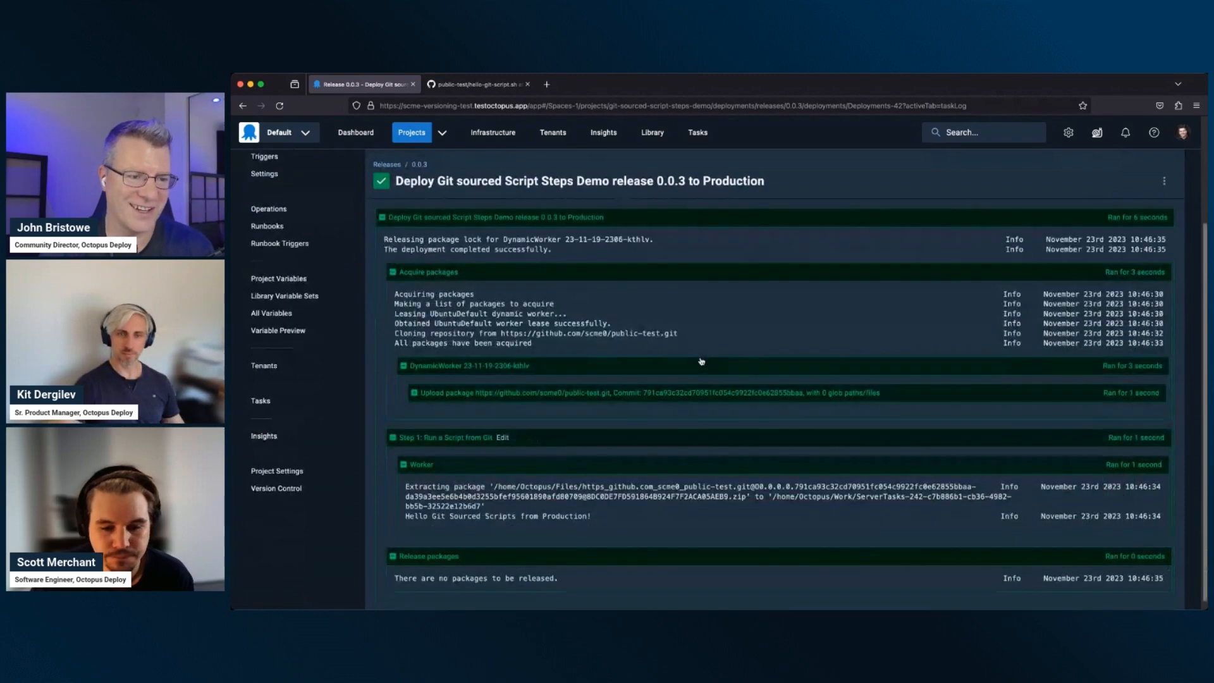
pyautogui.scroll(-1, 701, 361)
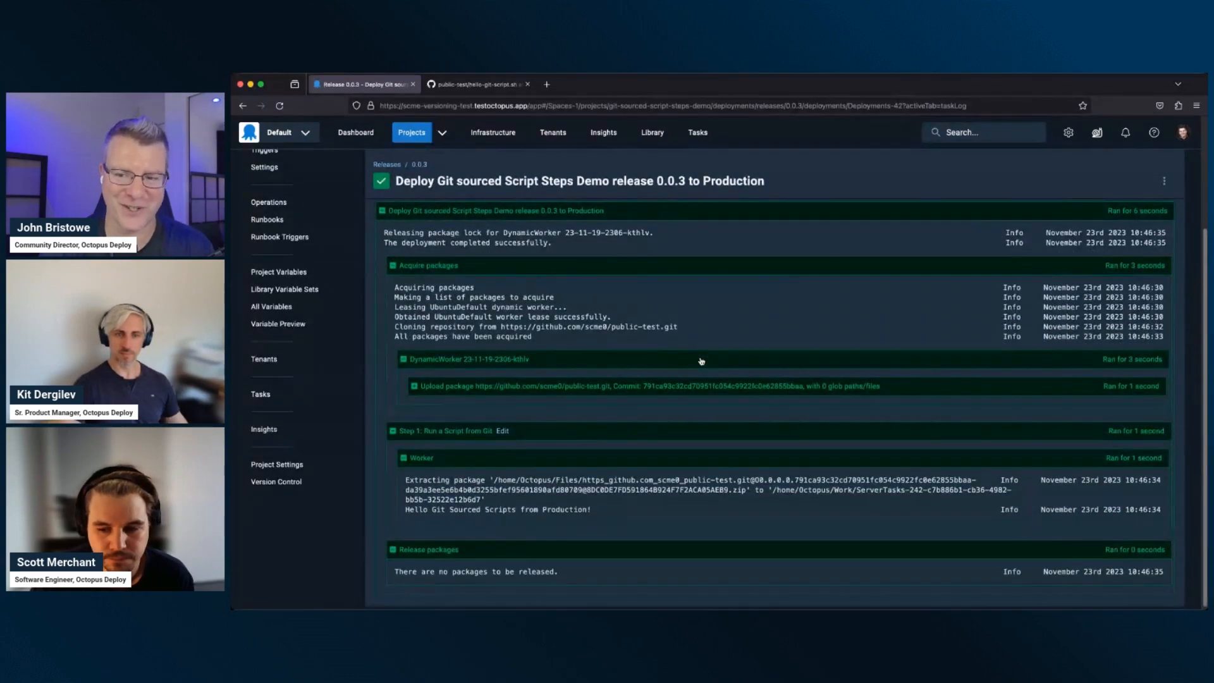
pyautogui.scroll(-1, 701, 362)
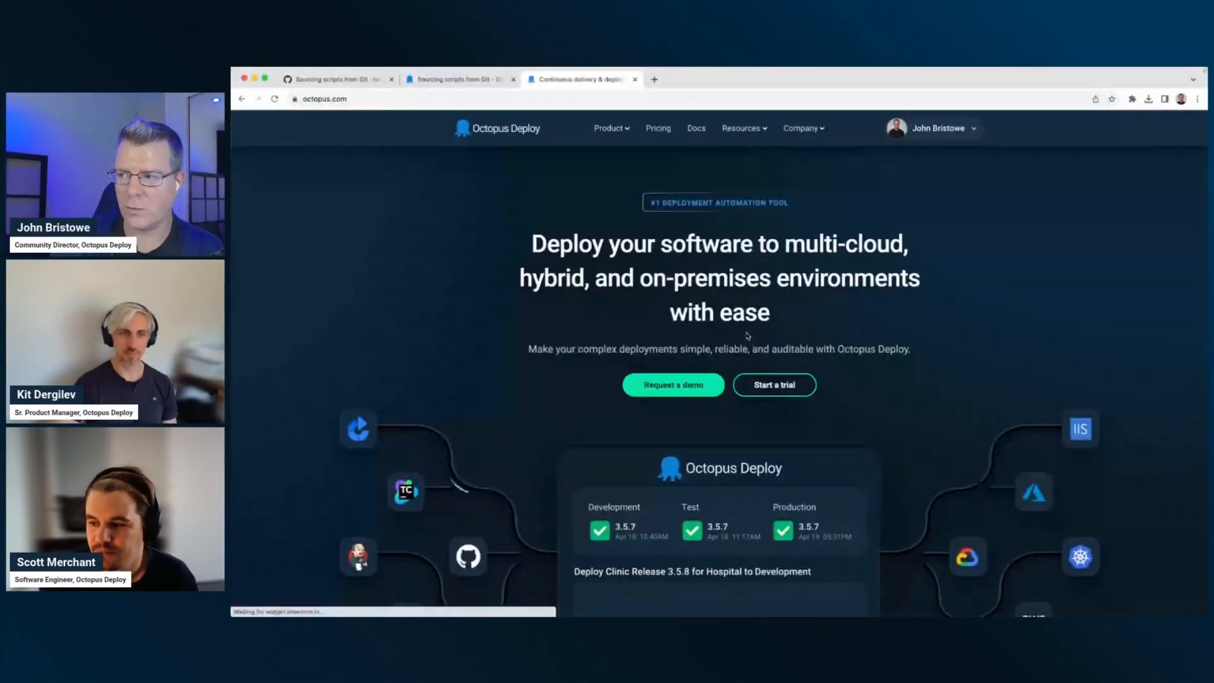
# Open the downloads page of the Octopus website and check the download options offered for Octopus Server 2023.4.
pyautogui.moveTo(747, 131)
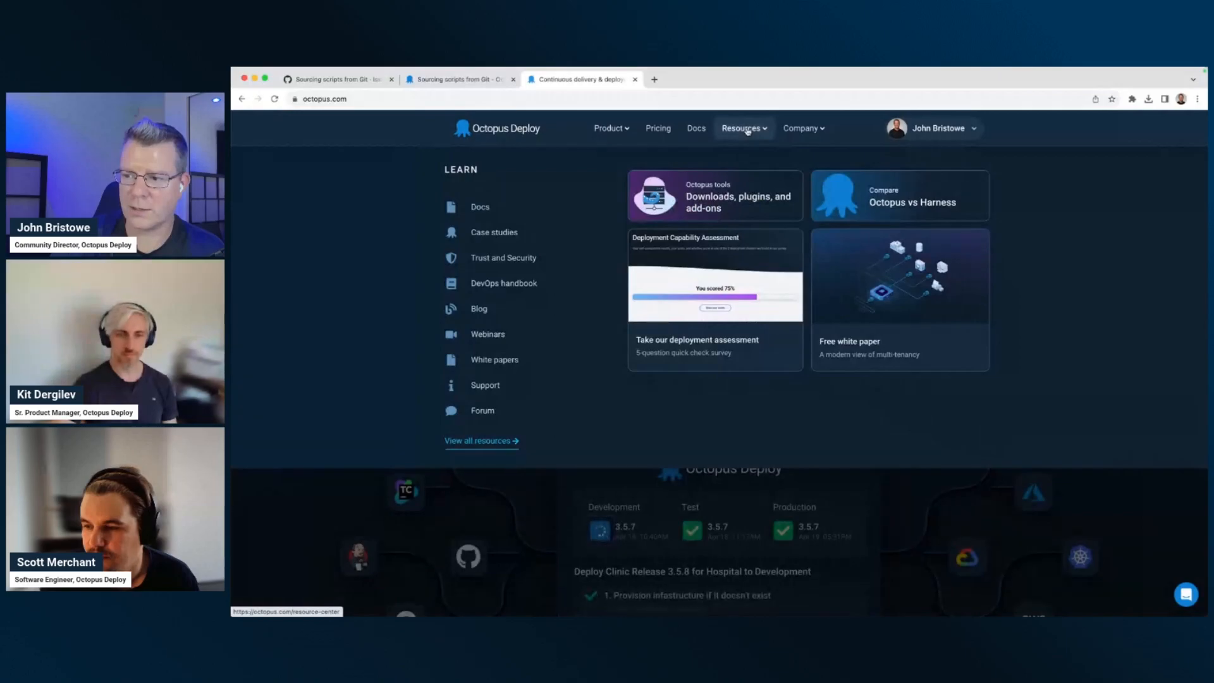
pyautogui.click(722, 192)
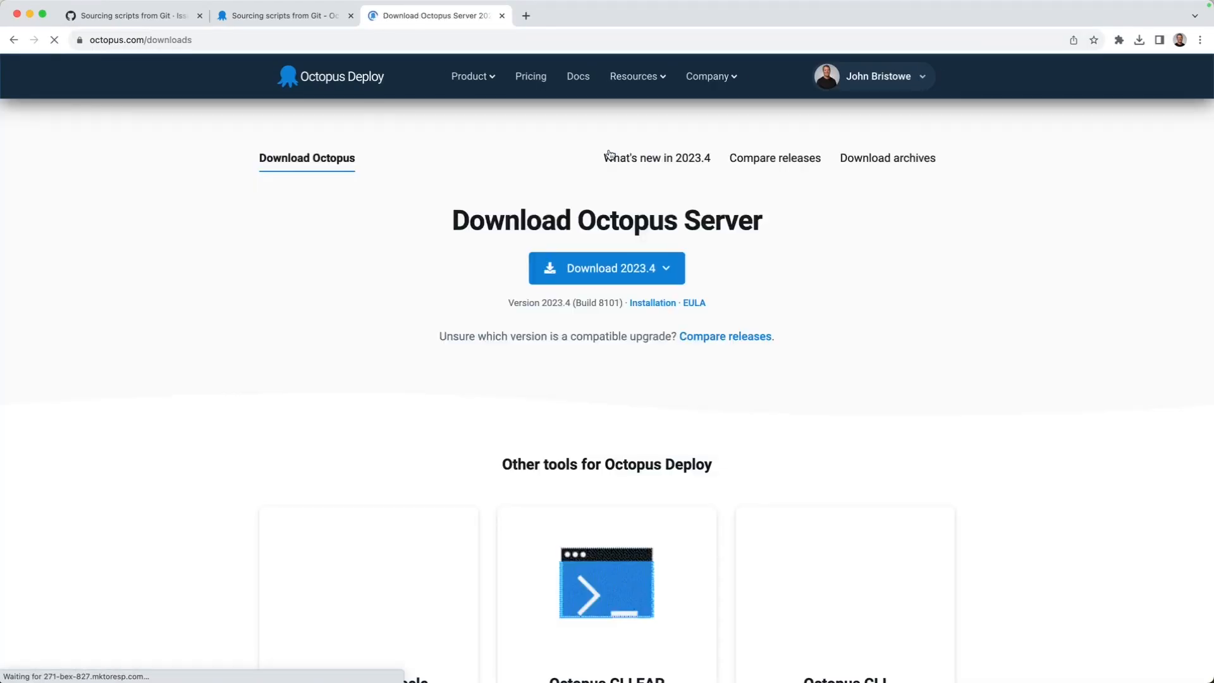
pyautogui.click(665, 272)
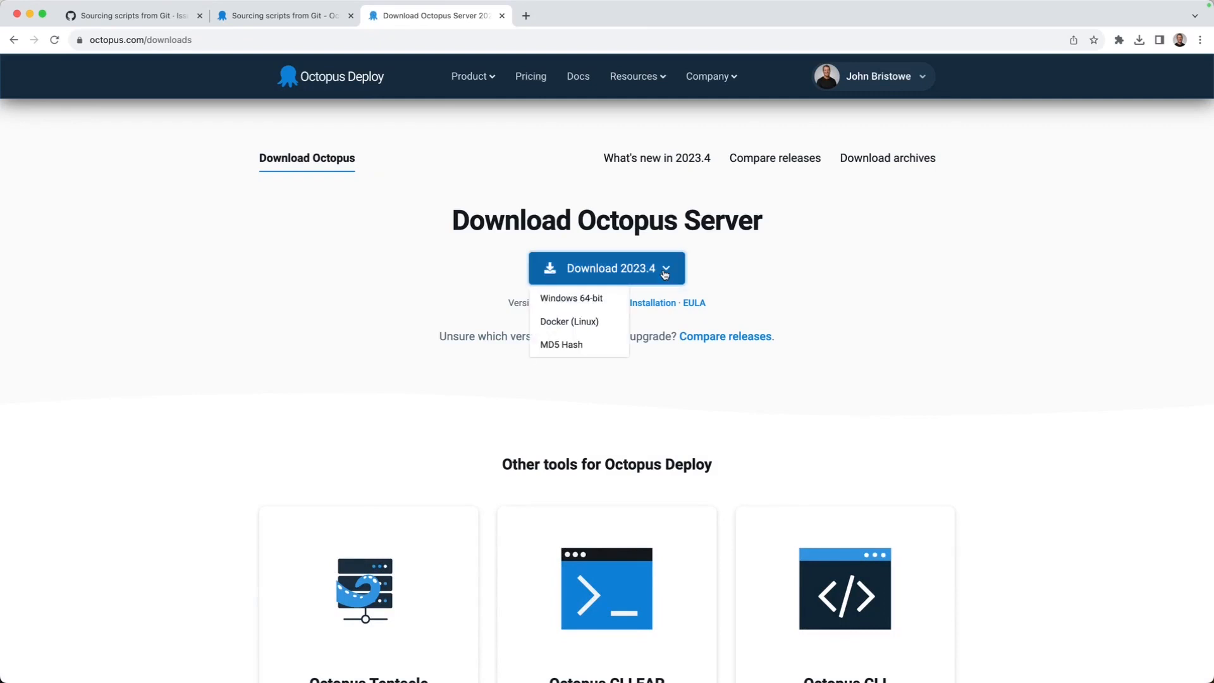
pyautogui.click(746, 272)
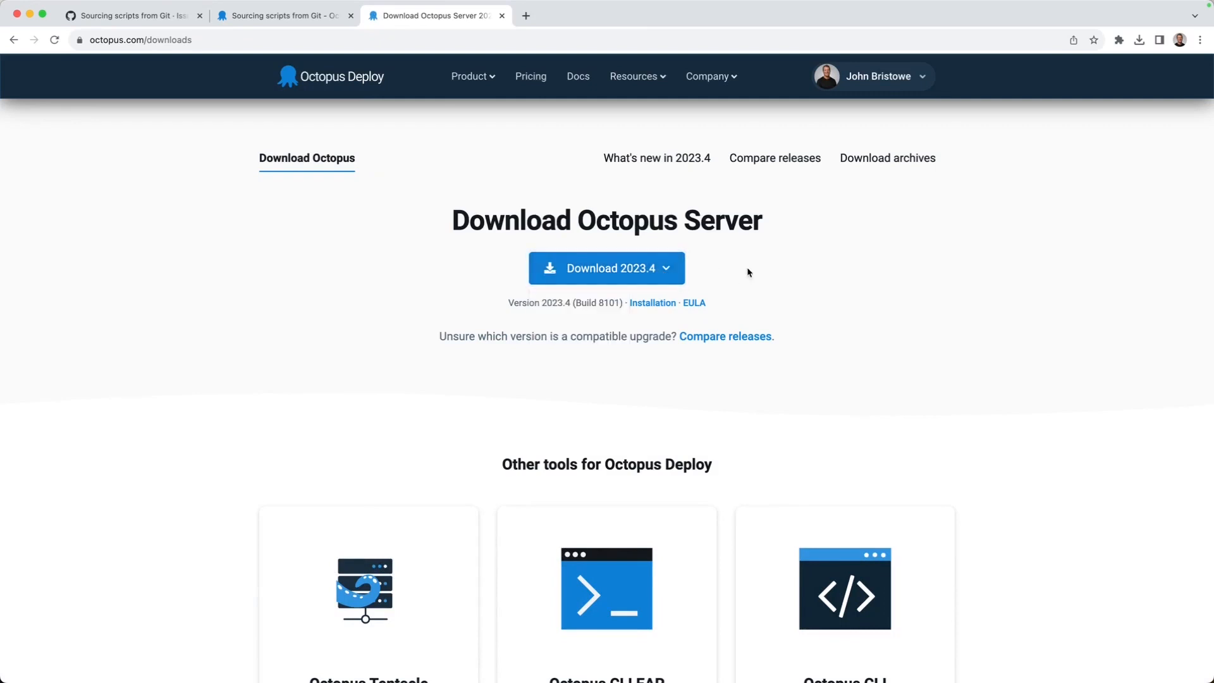
# Open the release comparison page and look through the list of current versions without choosing one.
pyautogui.click(733, 336)
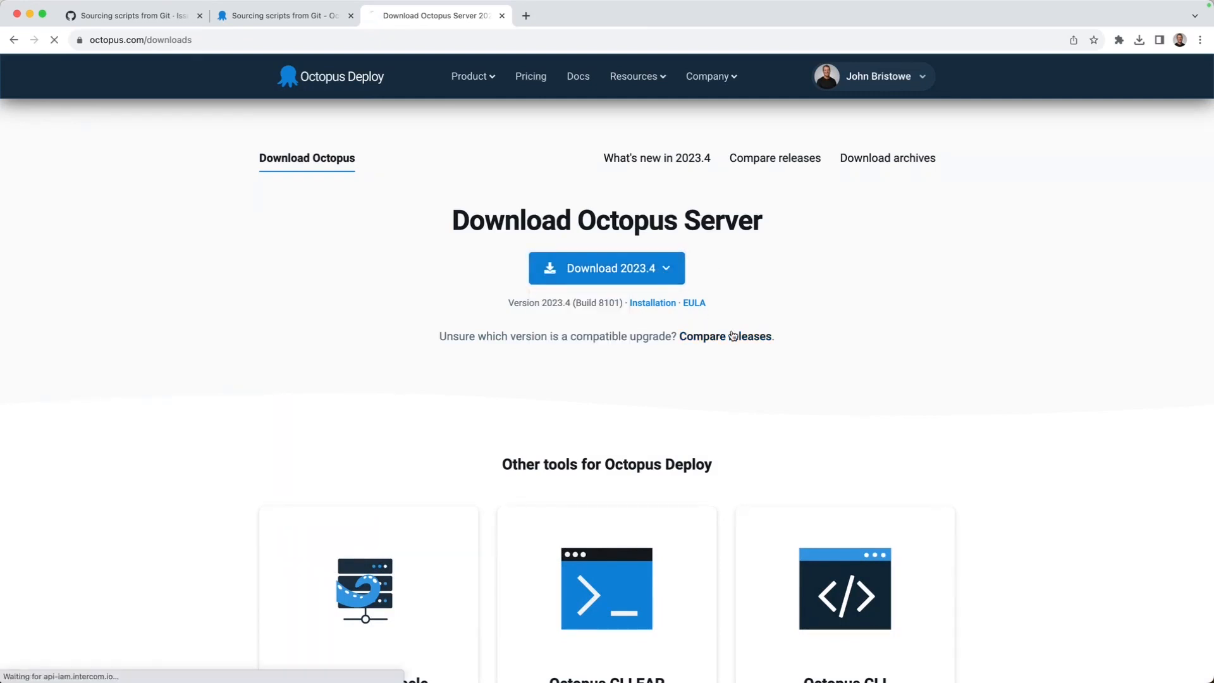
pyautogui.click(563, 327)
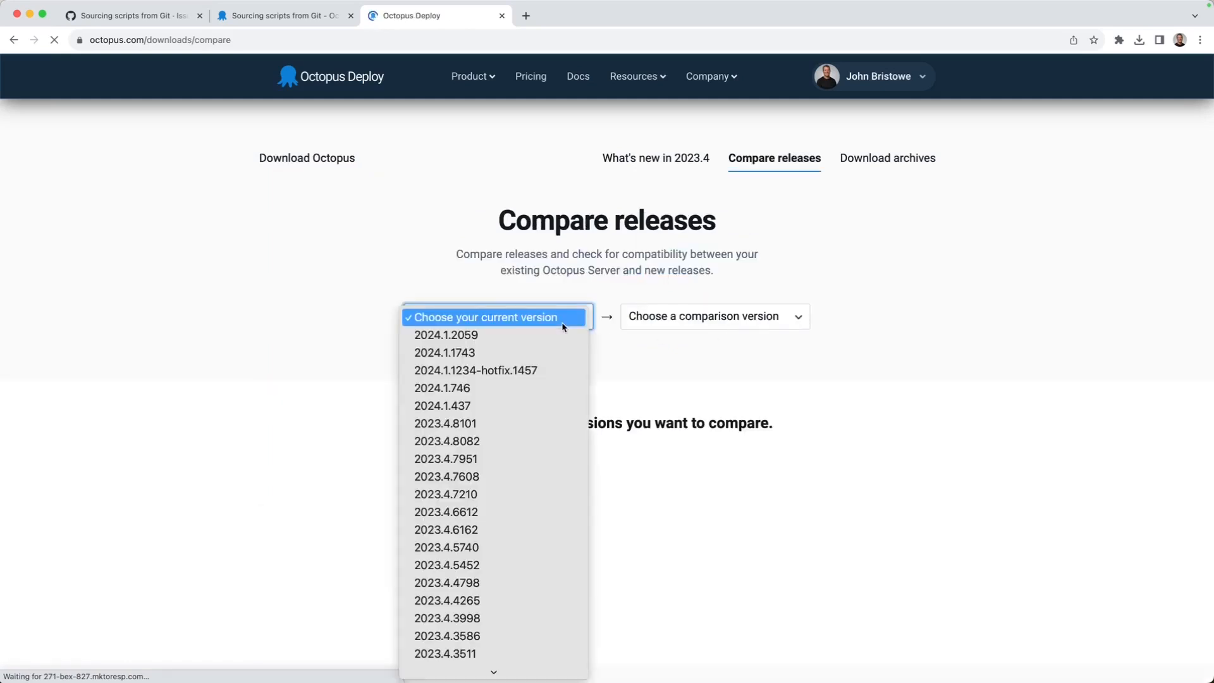
pyautogui.click(550, 283)
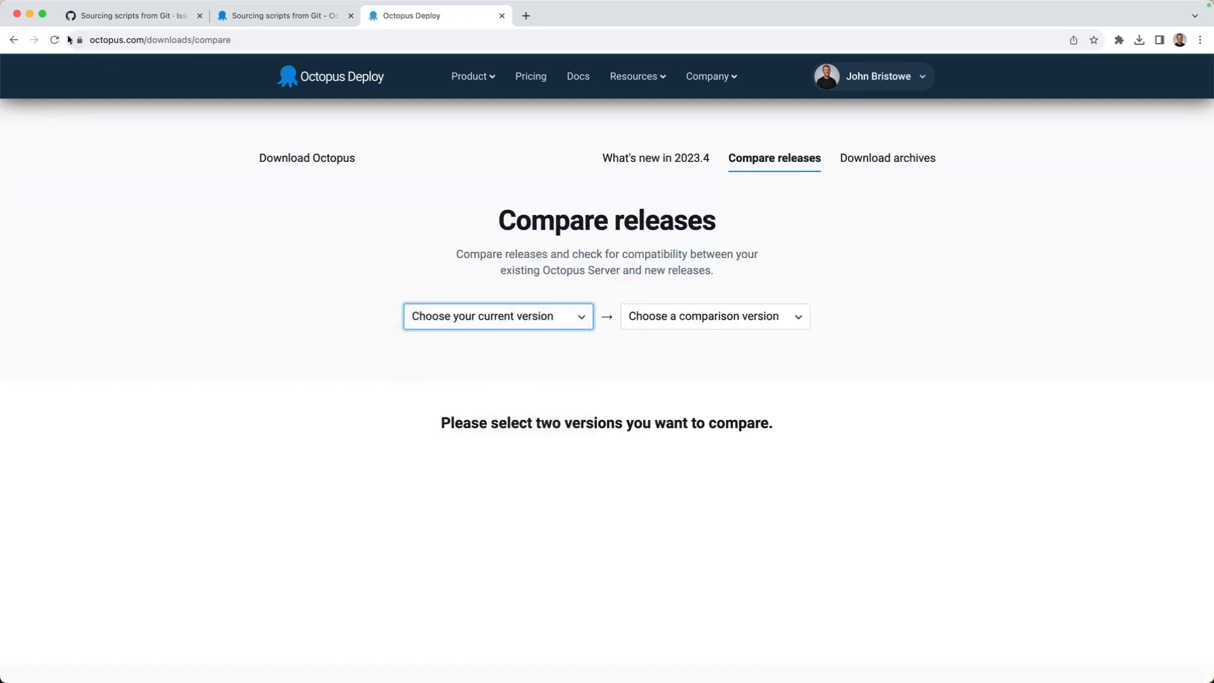
# Open the What's new in 2023.4 page and highlight the update about sourcing scripts from Git.
pyautogui.click(667, 164)
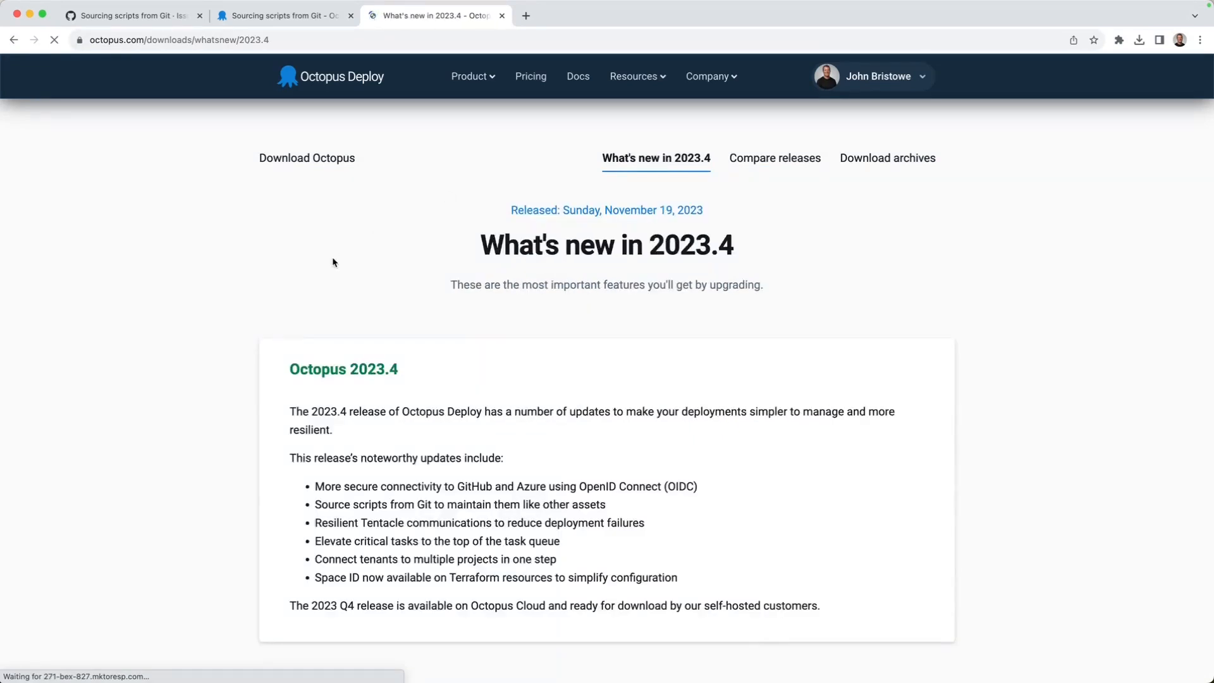
pyautogui.scroll(-1, 460, 532)
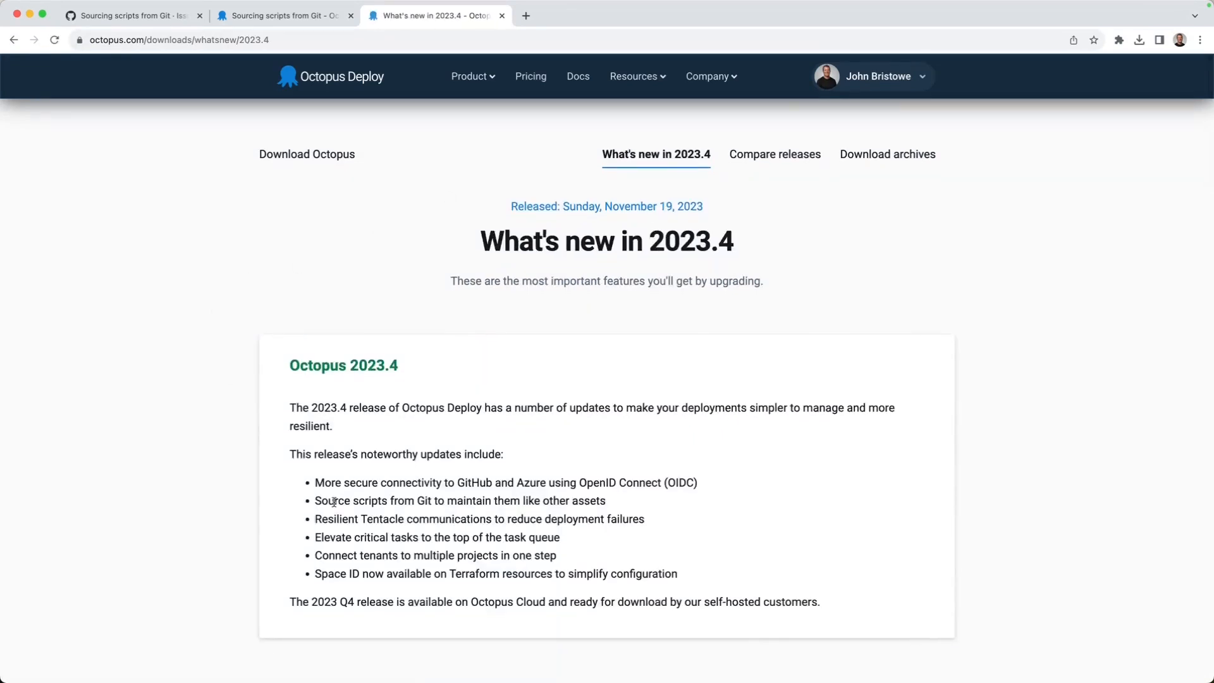
pyautogui.moveTo(448, 496); pyautogui.dragTo(629, 498)
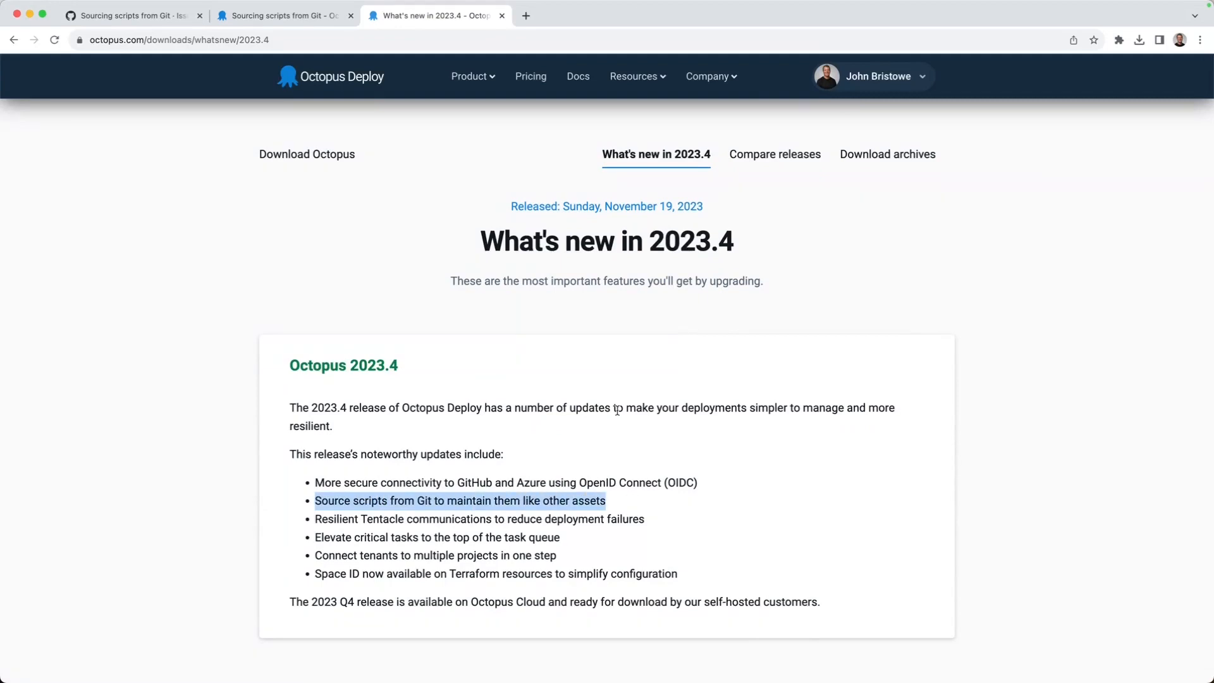